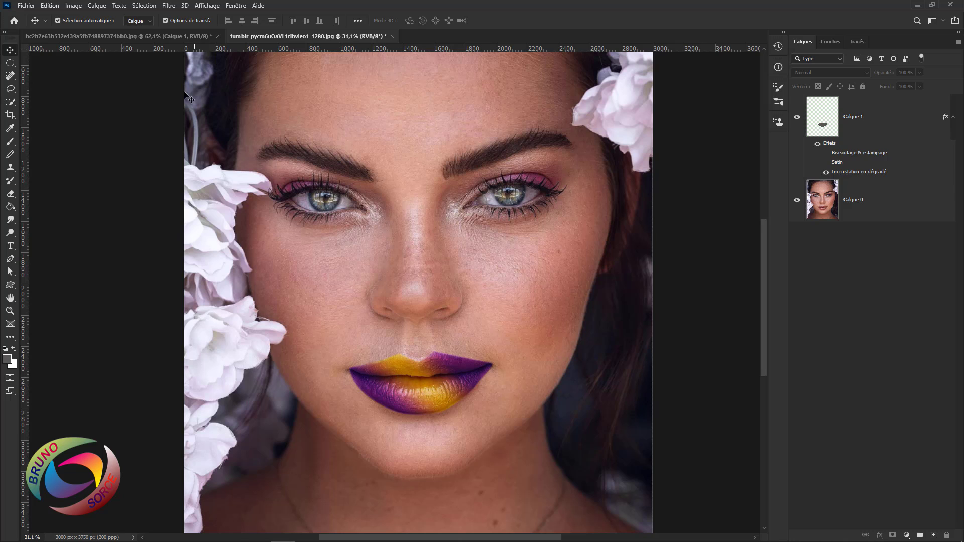
# Switch to the other portrait, then return to the purple-and-yellow lips portrait
pyautogui.click(156, 35)
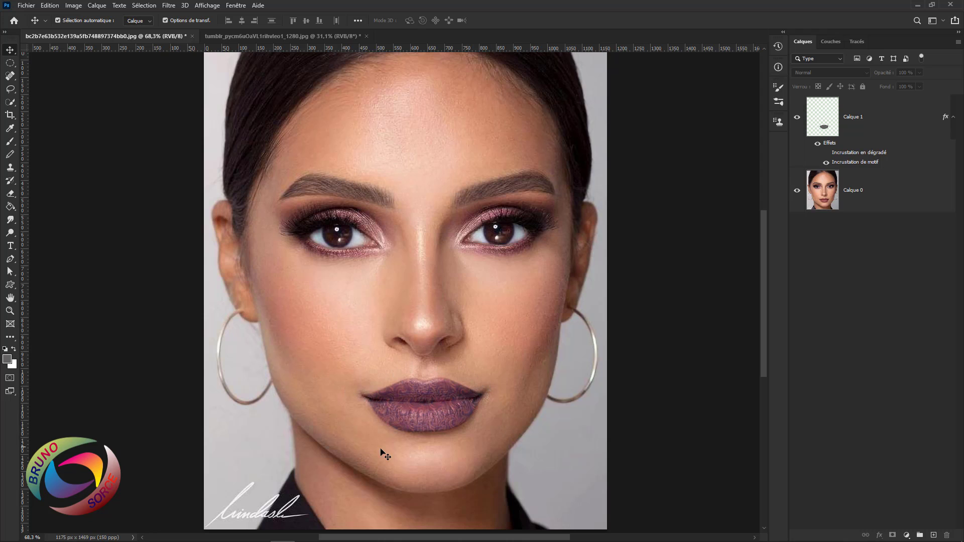
pyautogui.scroll(3, 441, 424)
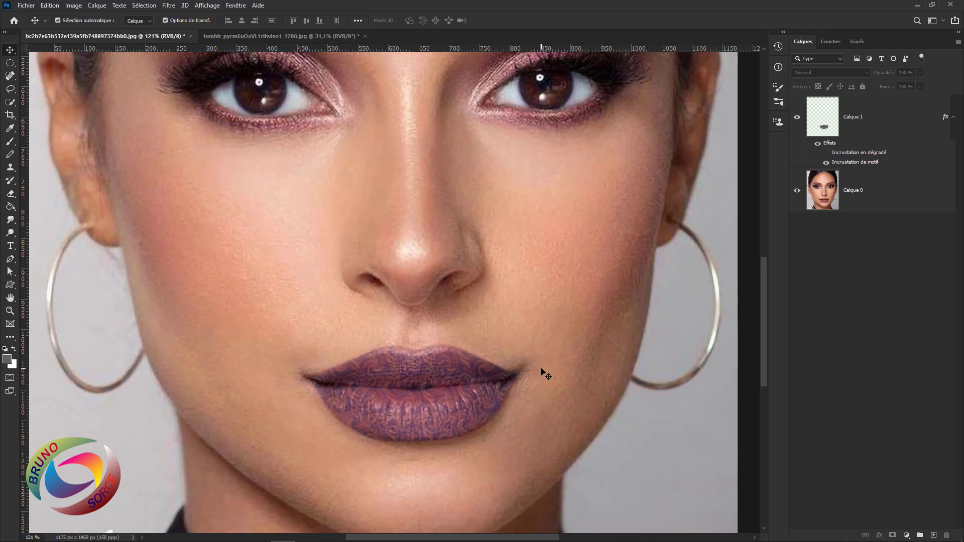
pyautogui.click(304, 37)
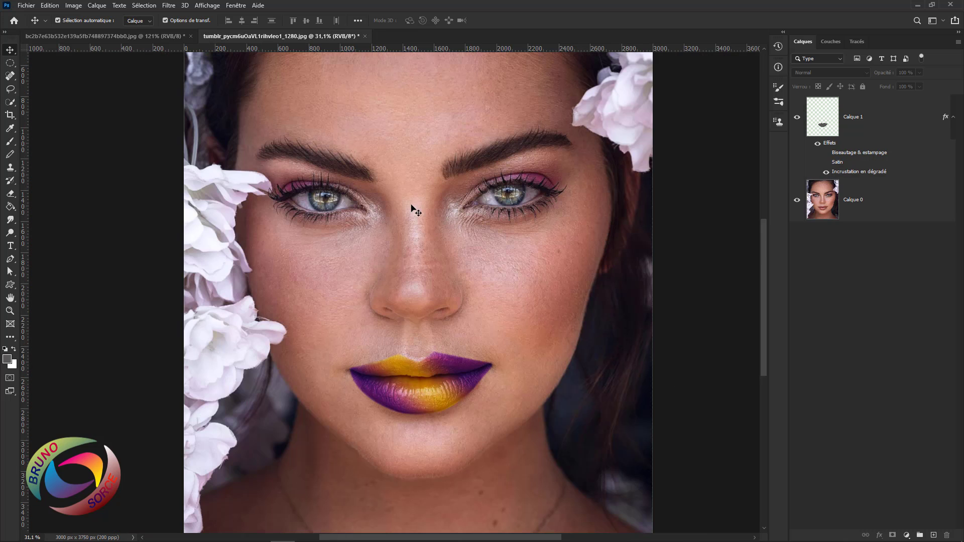
pyautogui.scroll(3, 469, 354)
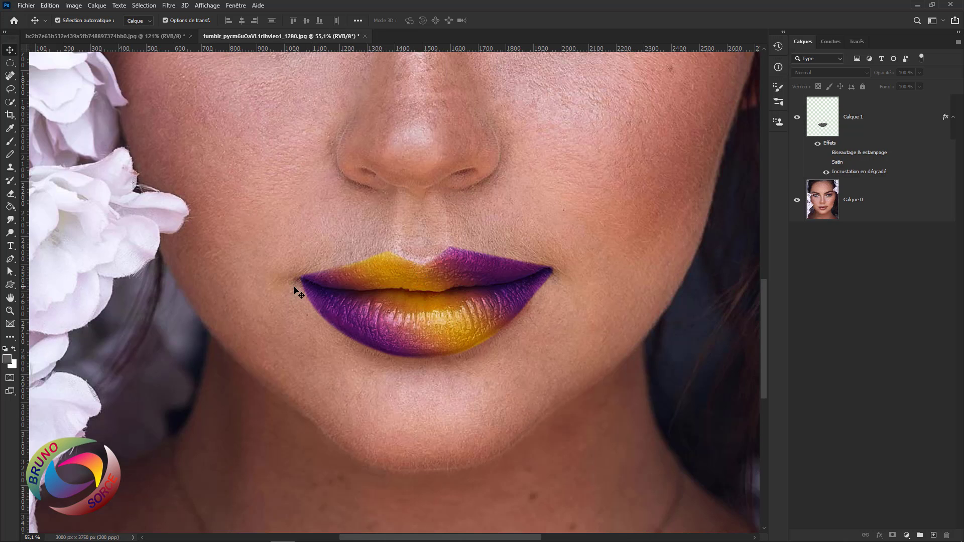
pyautogui.scroll(-2, 522, 314)
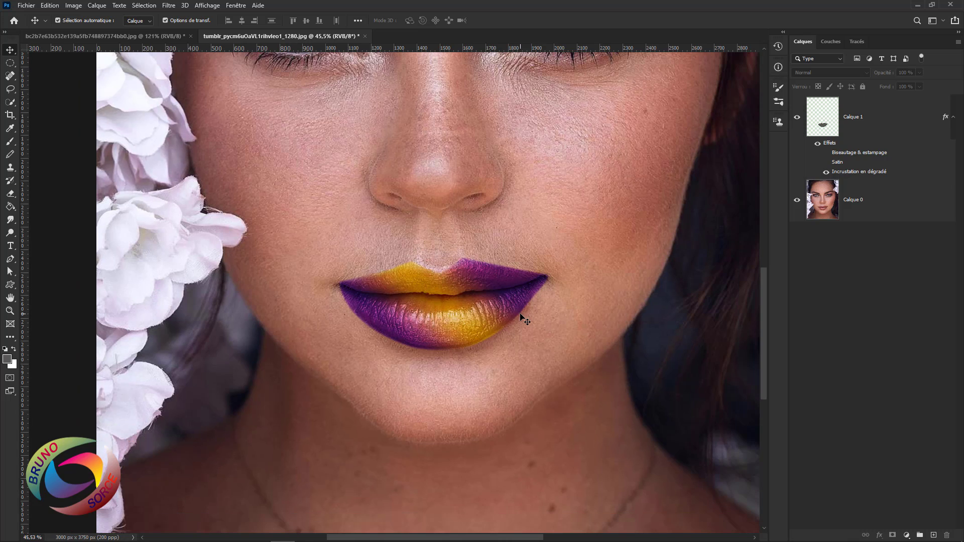
pyautogui.scroll(-1, 522, 321)
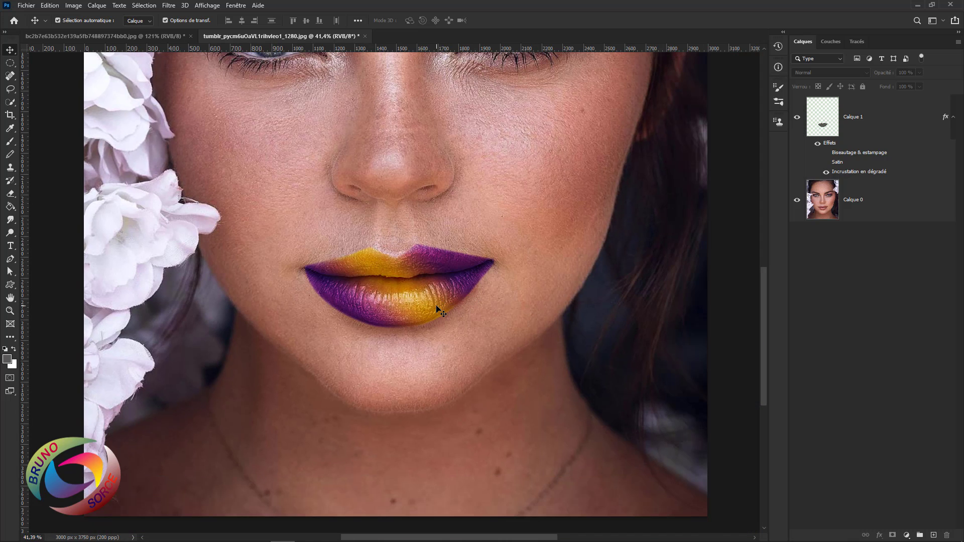
pyautogui.scroll(5, 441, 312)
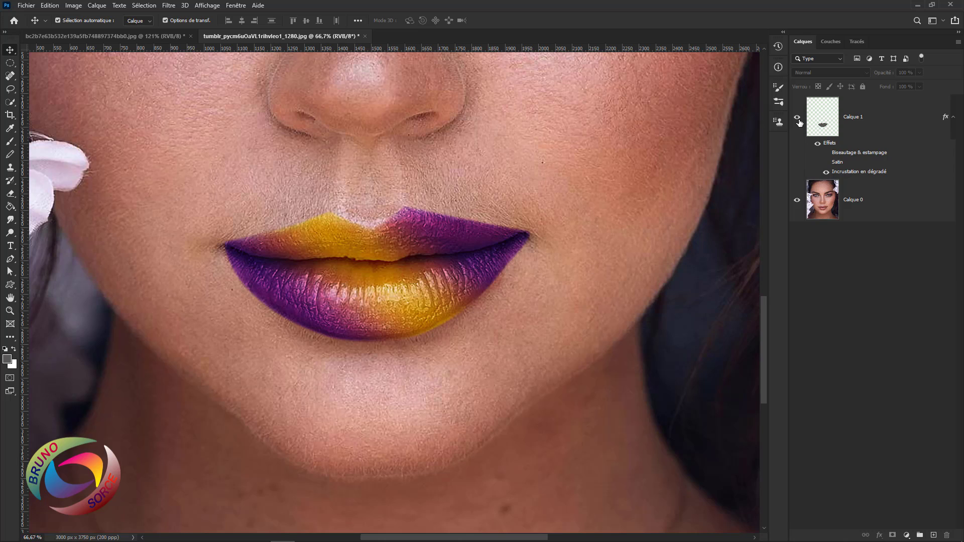
# Load the lip outline, delete Calque 1's effects and colour, then select Calque 0
pyautogui.keyDown('ctrl'); pyautogui.click(823, 121); pyautogui.keyUp('ctrl')
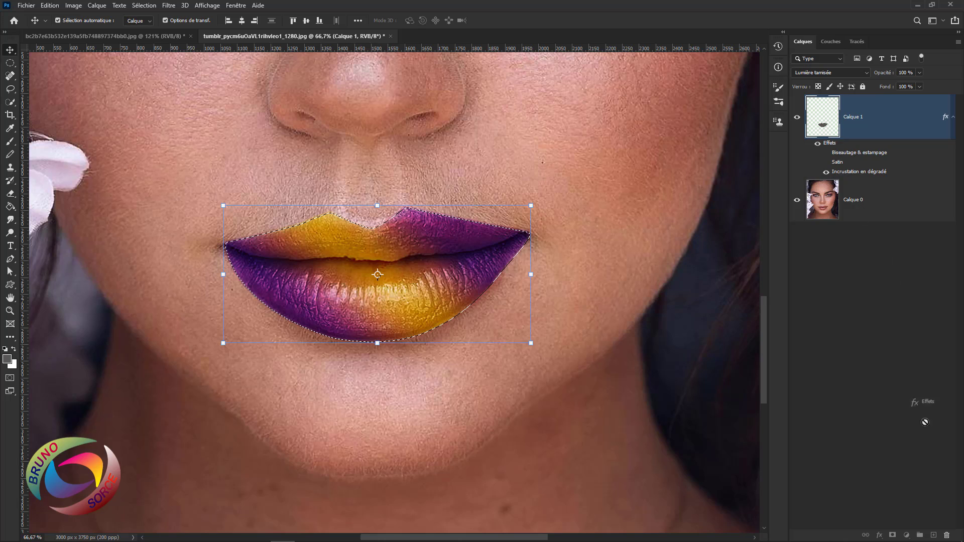
pyautogui.moveTo(830, 143); pyautogui.dragTo(947, 535)
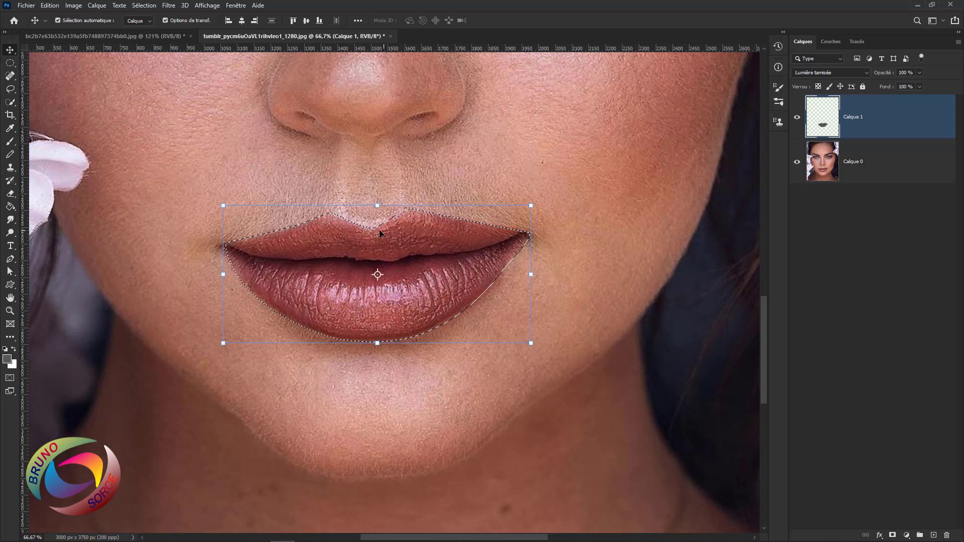
pyautogui.press('Delete')
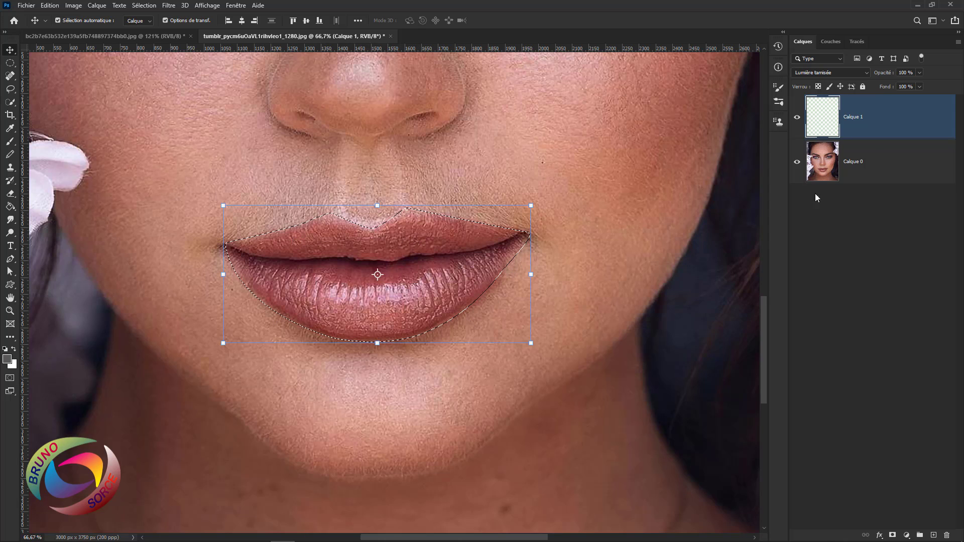
pyautogui.click(907, 167)
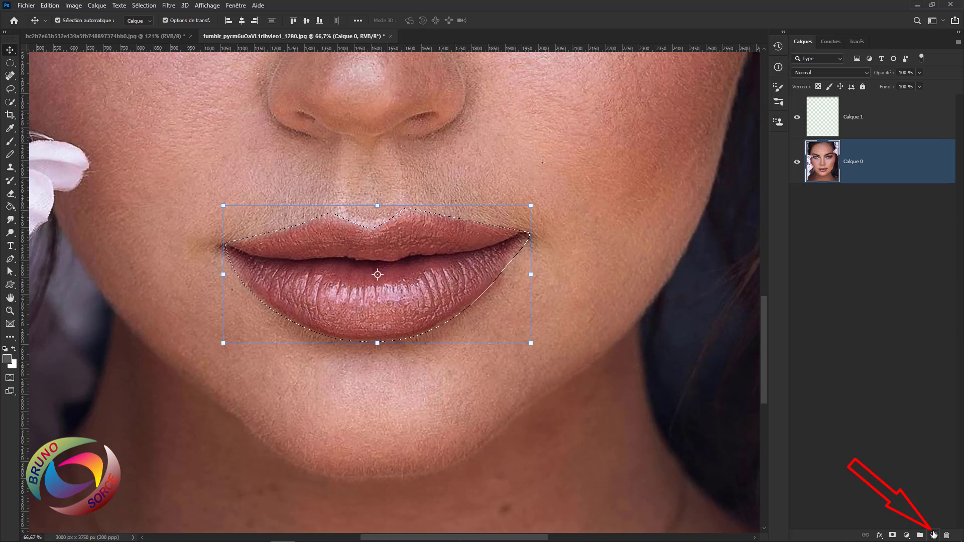
# Add a Teinte/Saturation adjustment layer above Calque 1, masked to the lips
pyautogui.click(883, 124)
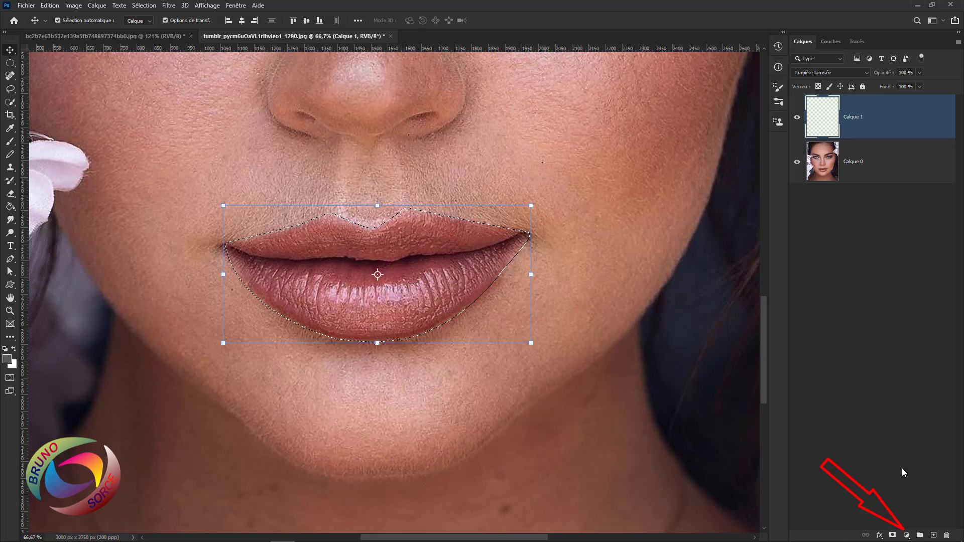
pyautogui.click(907, 535)
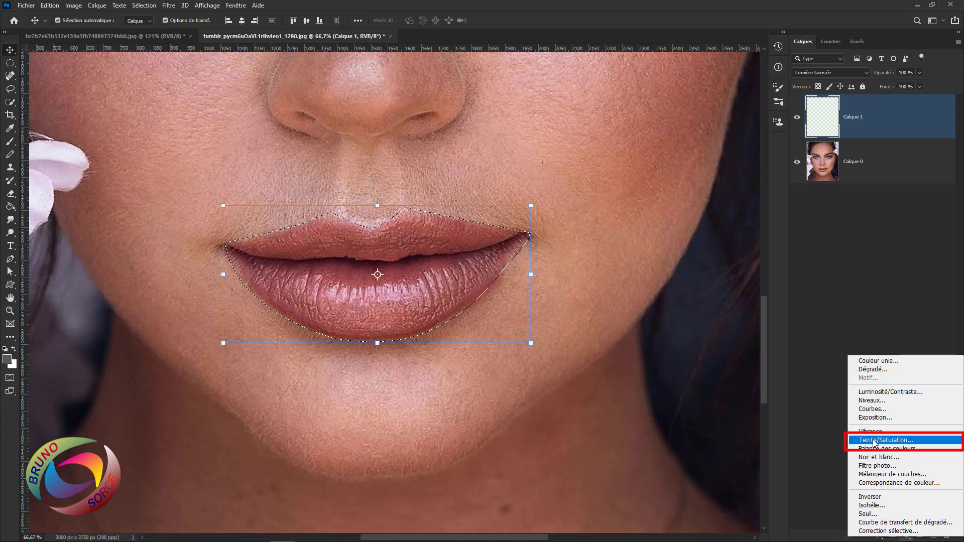
pyautogui.click(874, 442)
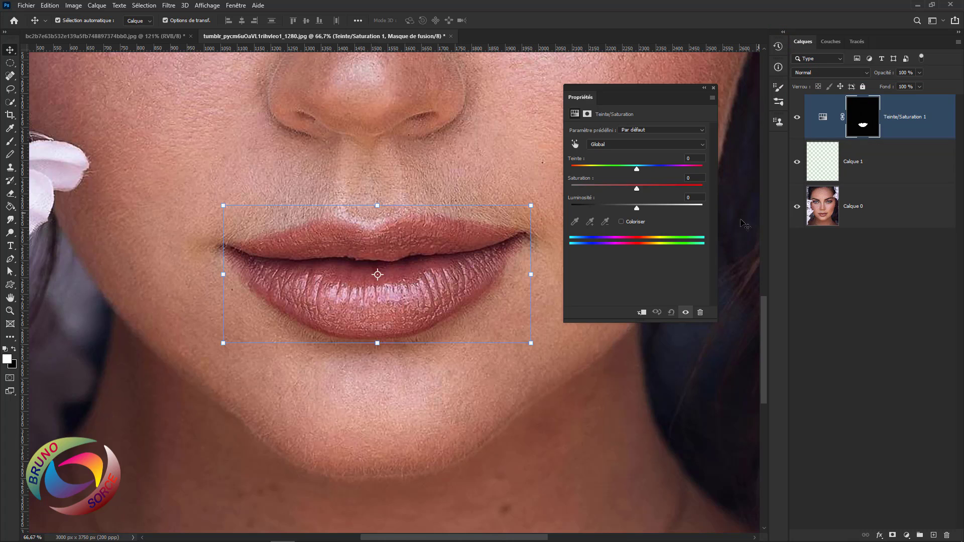
# Set the adjustment to hue +88 and saturation -21, turning the lips green
pyautogui.moveTo(636, 171)
pyautogui.mouseDown()
pyautogui.moveTo(580, 170)
pyautogui.moveTo(679, 173)
pyautogui.moveTo(644, 188)
pyautogui.moveTo(682, 194)
pyautogui.moveTo(606, 196)
pyautogui.moveTo(623, 194)
pyautogui.mouseUp()
pyautogui.scroll(-1, 427, 286)
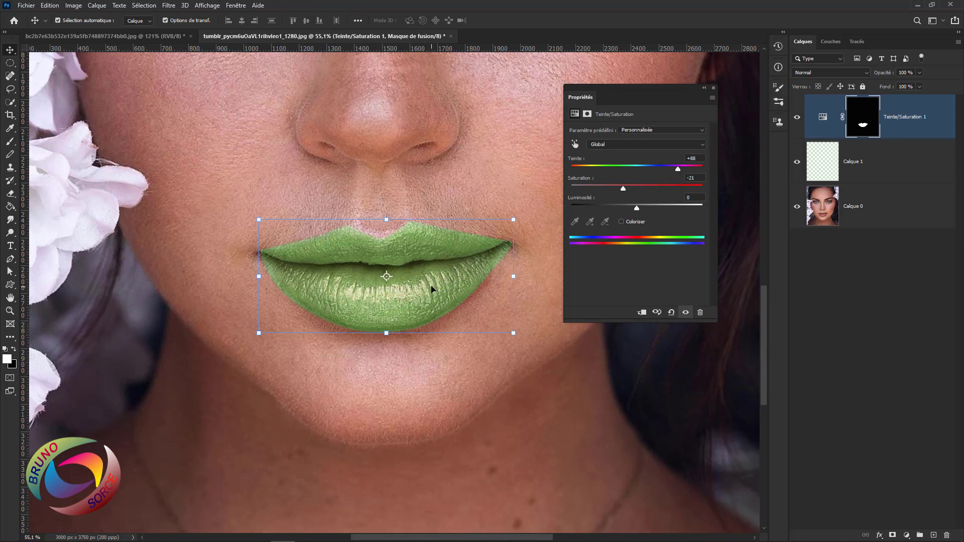
pyautogui.scroll(-1, 432, 289)
pyautogui.scroll(-1, 437, 284)
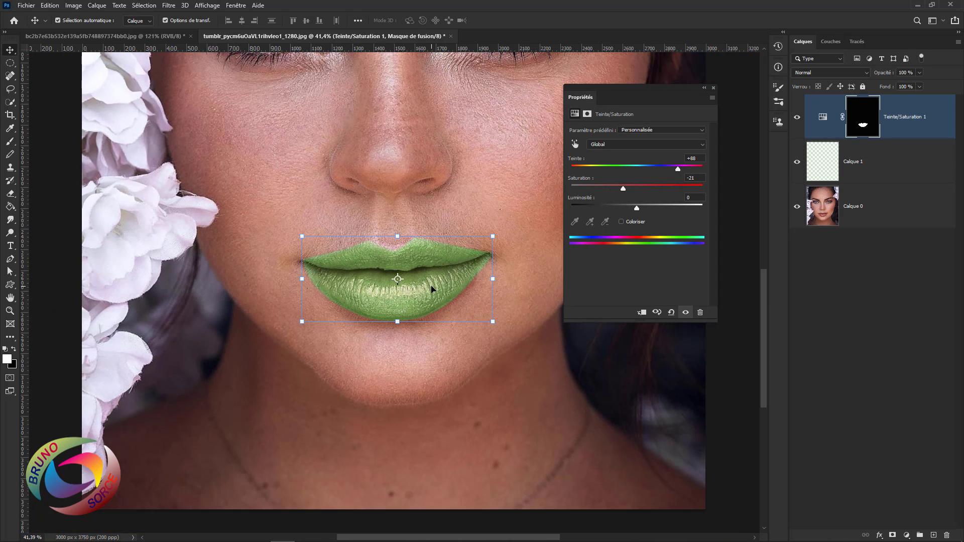
pyautogui.click(818, 73)
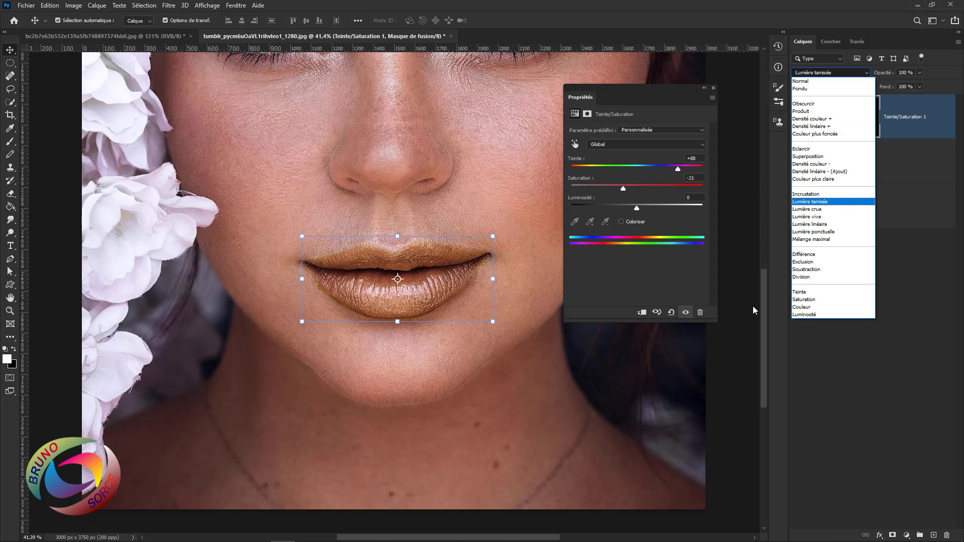
# Set the adjustment to Couleur blending, lower its opacity, and shift the hue toward purple
pyautogui.click(801, 307)
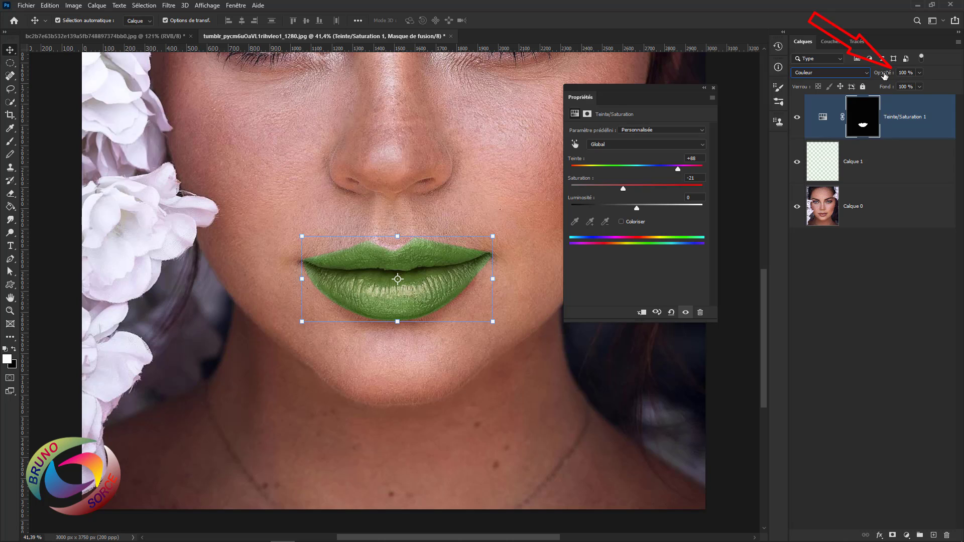
pyautogui.moveTo(885, 75)
pyautogui.mouseDown()
pyautogui.moveTo(855, 76)
pyautogui.moveTo(939, 86)
pyautogui.mouseUp()
pyautogui.press('Return')
pyautogui.moveTo(678, 167); pyautogui.dragTo(605, 167)
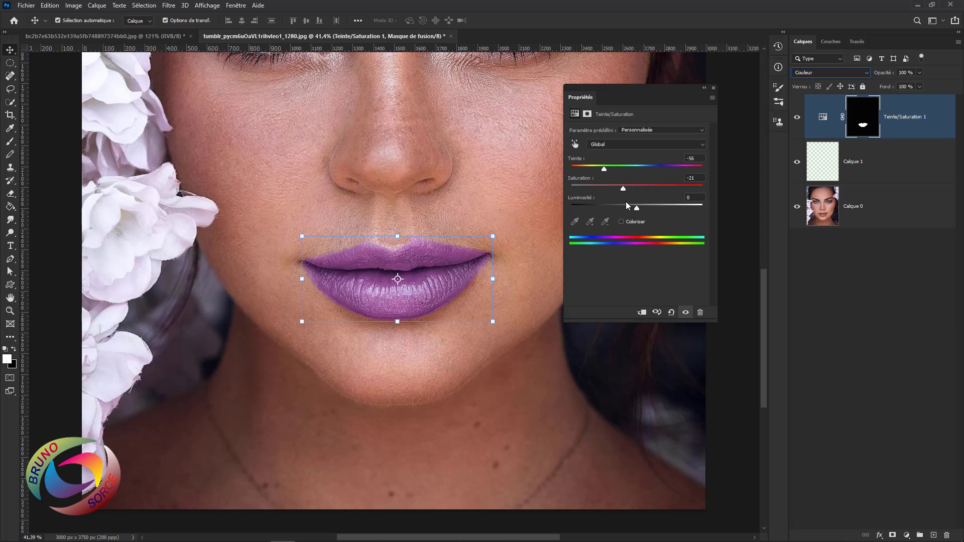
# Try the Cyanotype and Sépia Hue/Saturation presets on the lips
pyautogui.click(634, 131)
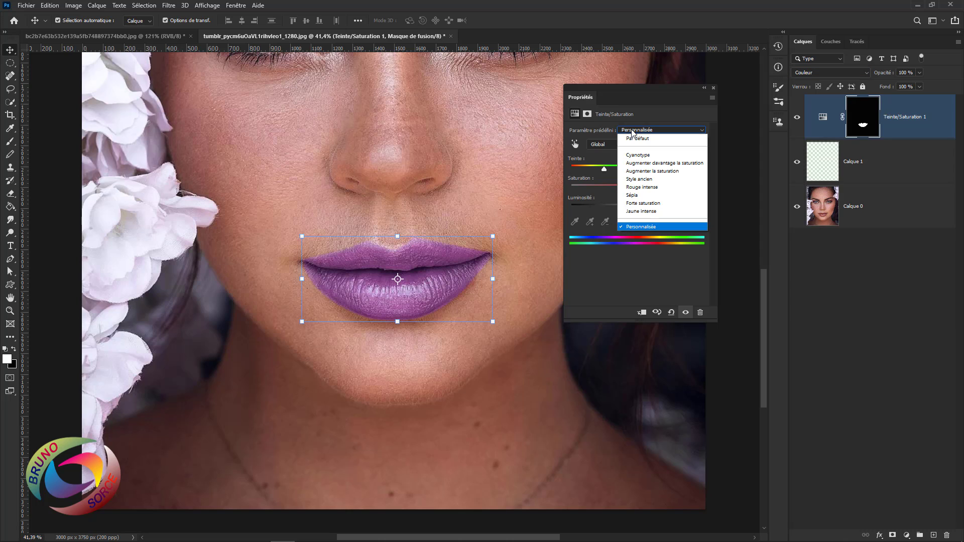
pyautogui.click(634, 155)
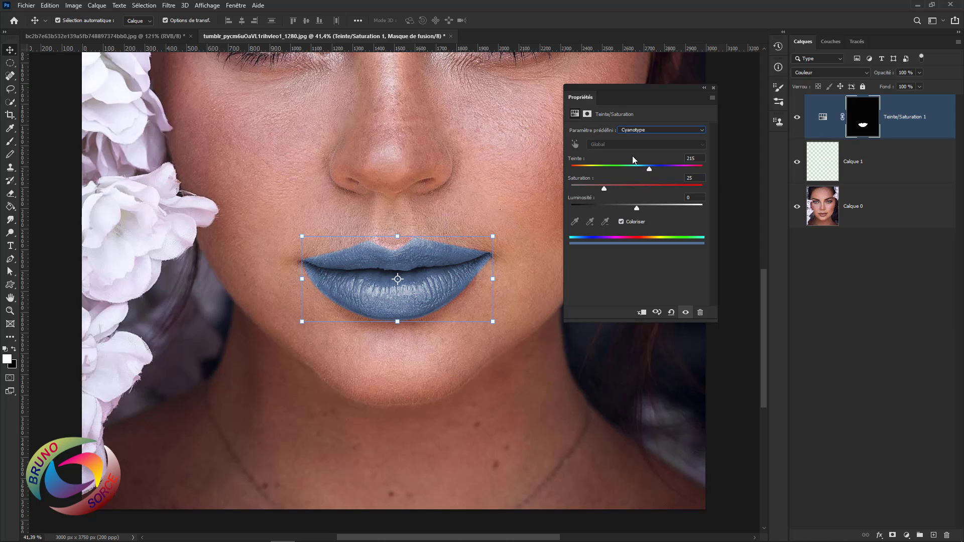
pyautogui.moveTo(649, 168)
pyautogui.mouseDown()
pyautogui.moveTo(590, 172)
pyautogui.moveTo(671, 176)
pyautogui.mouseUp()
pyautogui.click(653, 131)
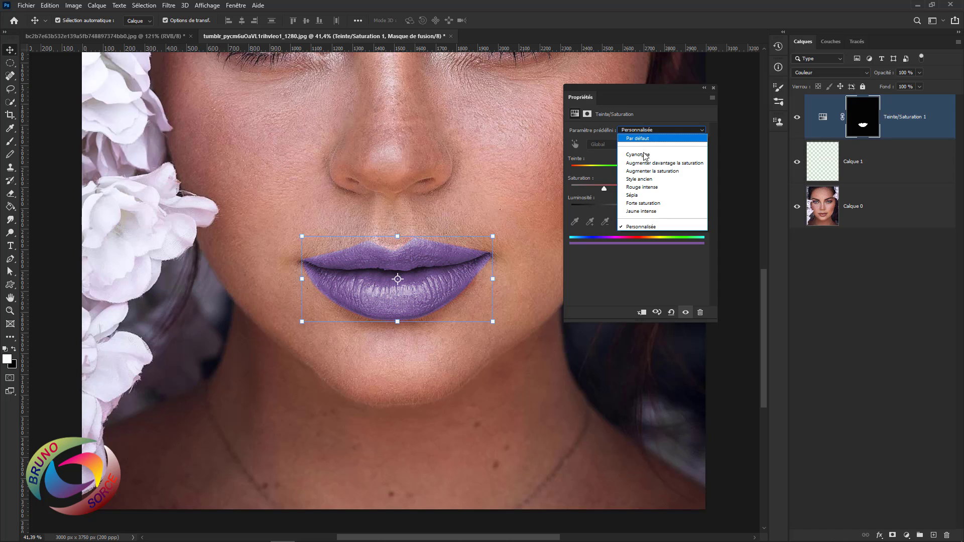
pyautogui.click(633, 195)
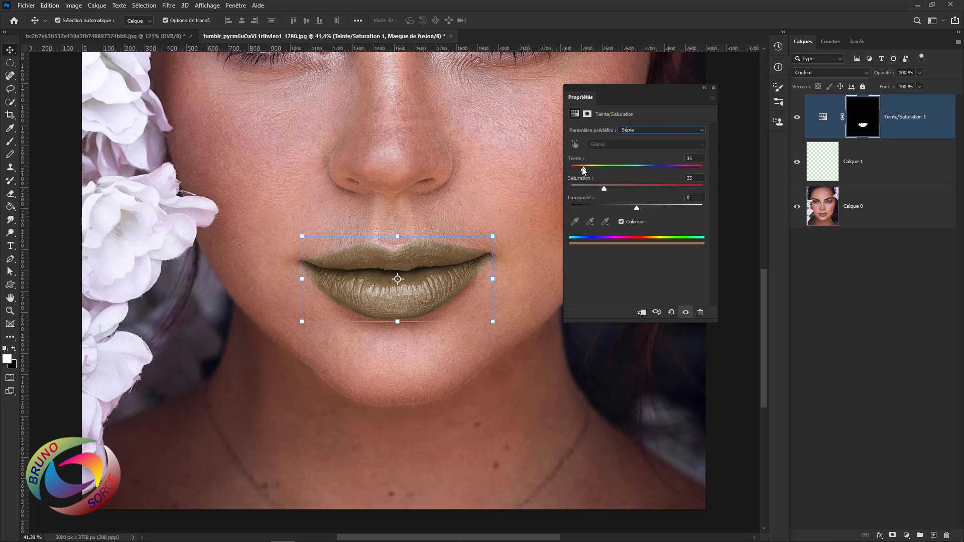
# Settle the colourised lips at violet hue 260 and saturation 52
pyautogui.moveTo(583, 169)
pyautogui.mouseDown()
pyautogui.moveTo(638, 171)
pyautogui.moveTo(666, 184)
pyautogui.mouseUp()
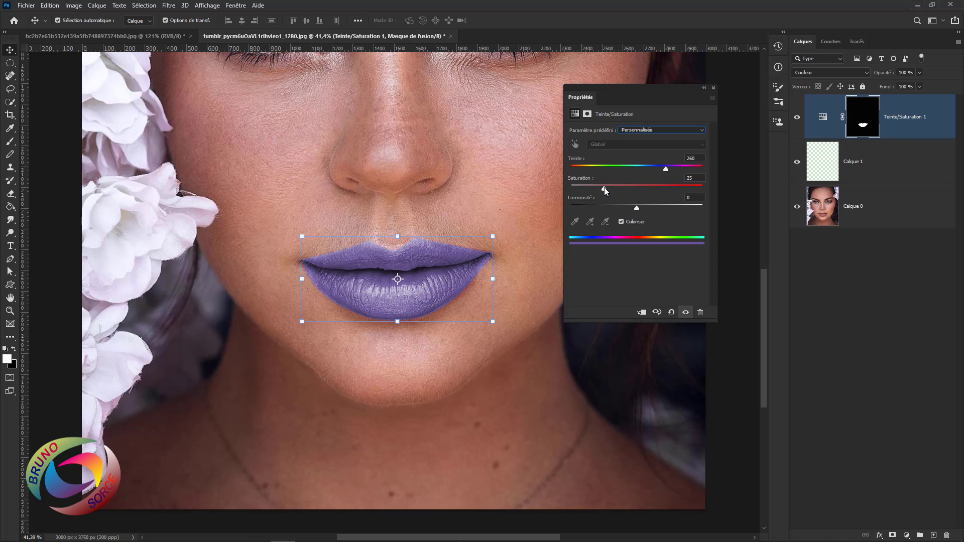
pyautogui.moveTo(605, 187)
pyautogui.mouseDown()
pyautogui.moveTo(649, 194)
pyautogui.moveTo(635, 198)
pyautogui.mouseUp()
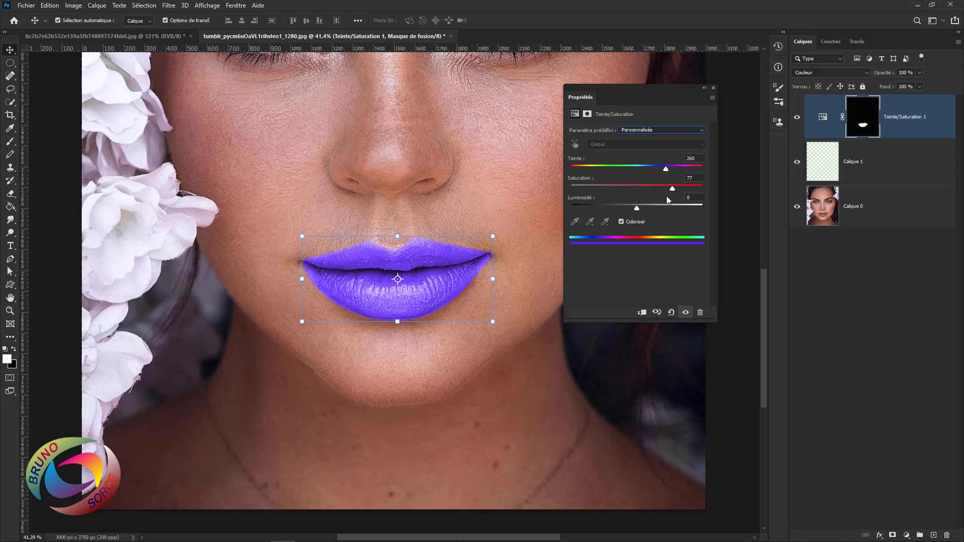
pyautogui.click(640, 132)
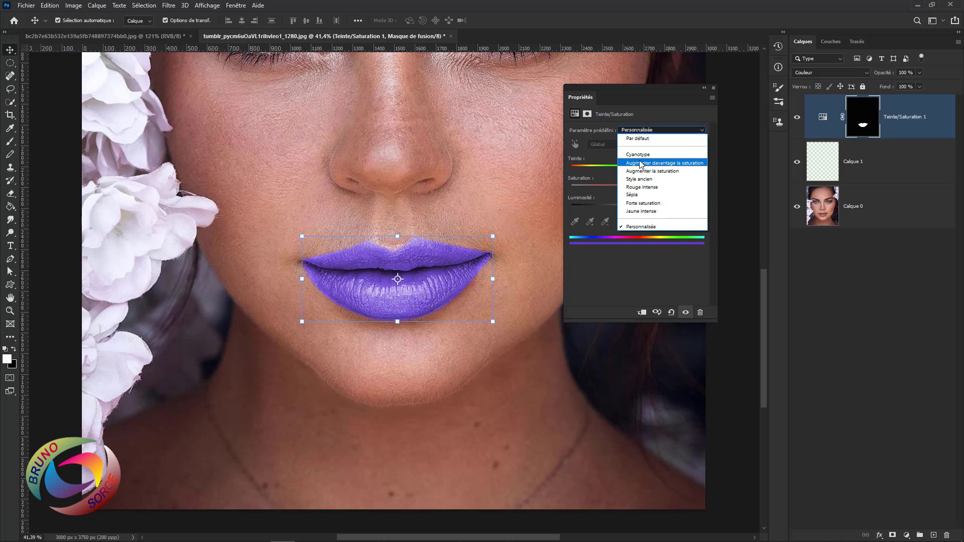
pyautogui.click(640, 98)
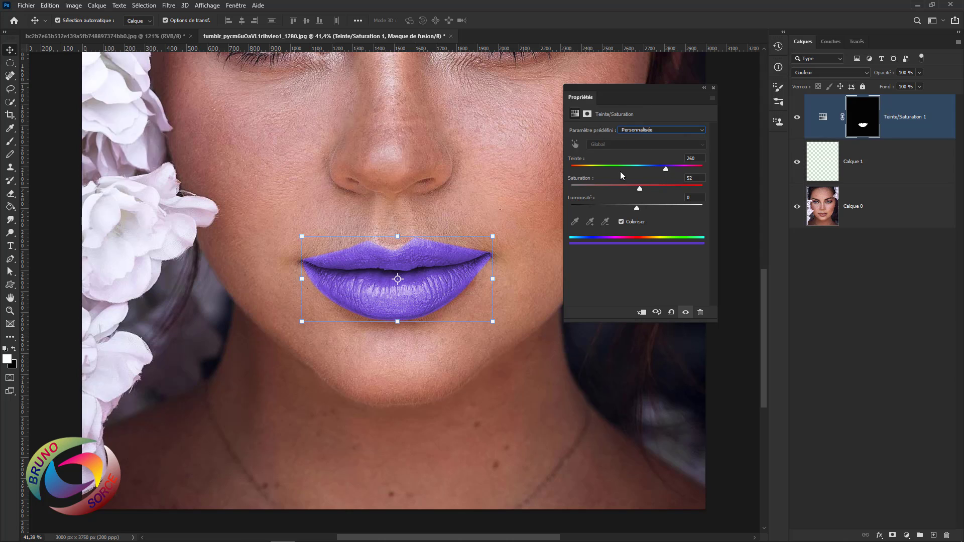
pyautogui.click(639, 131)
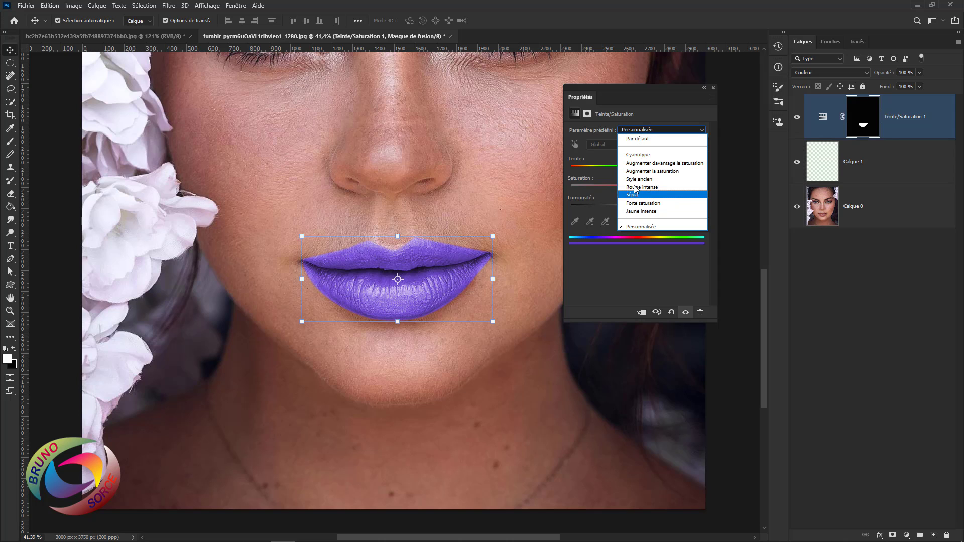
pyautogui.click(617, 179)
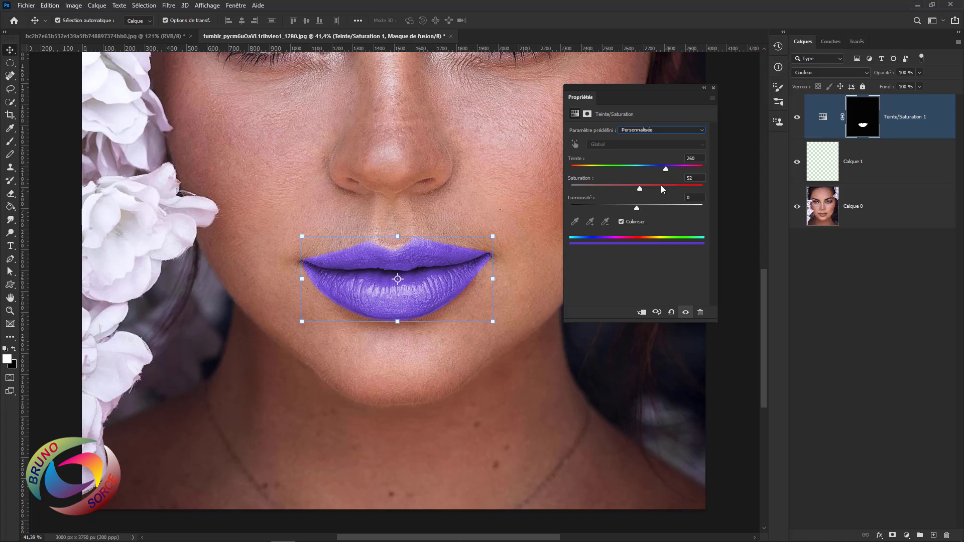
# Load the lip mask selection, delete the Teinte/Saturation 1 layer, and close Properties
pyautogui.keyDown('ctrl'); pyautogui.click(859, 133); pyautogui.keyUp('ctrl')
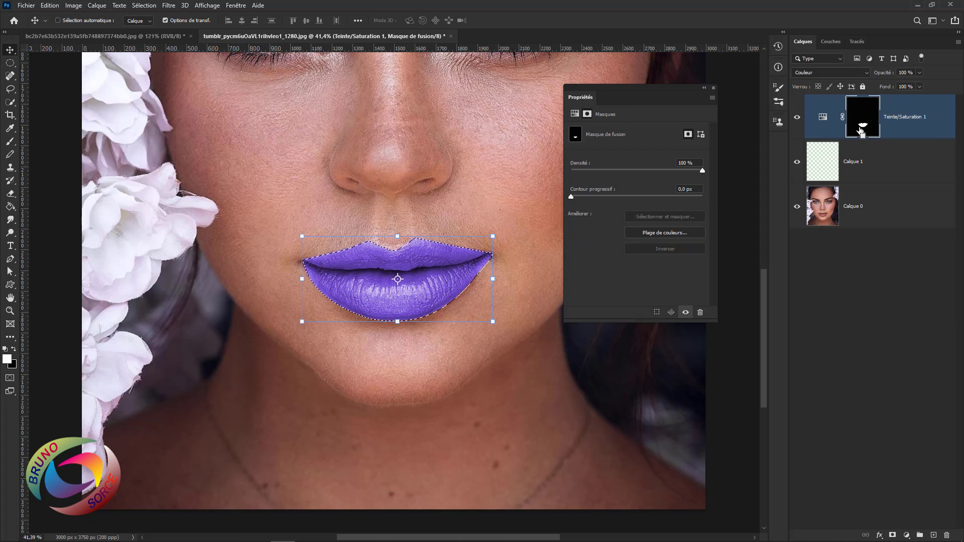
pyautogui.rightClick(913, 126)
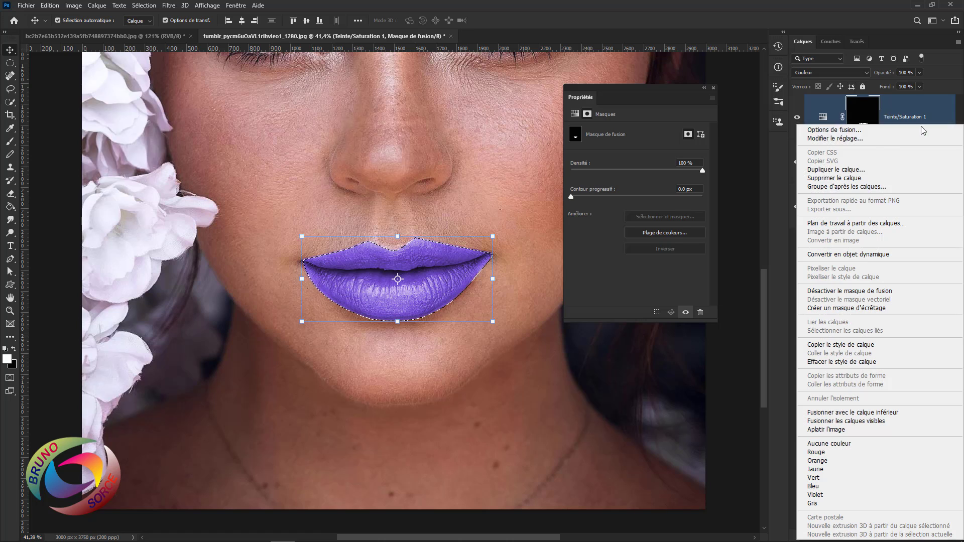
pyautogui.click(834, 178)
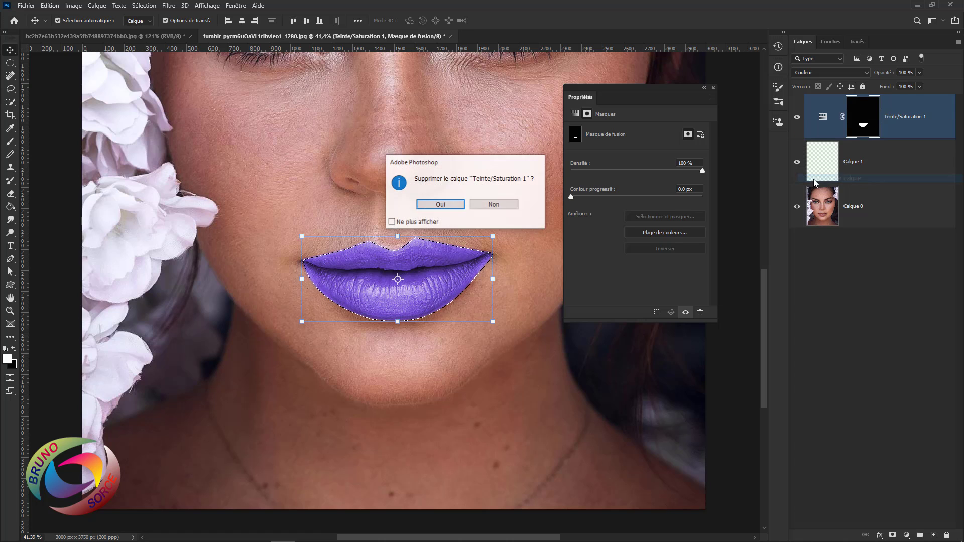
pyautogui.click(440, 205)
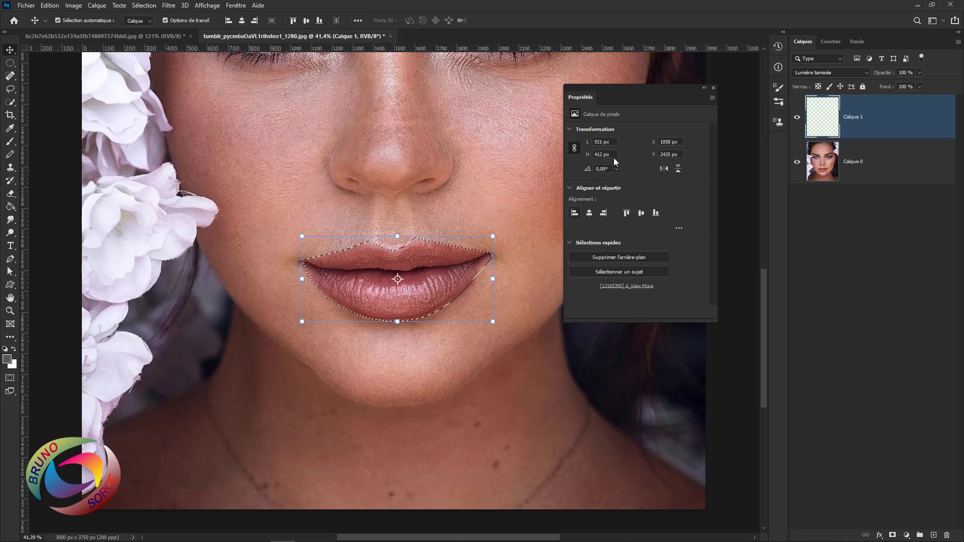
pyautogui.click(714, 88)
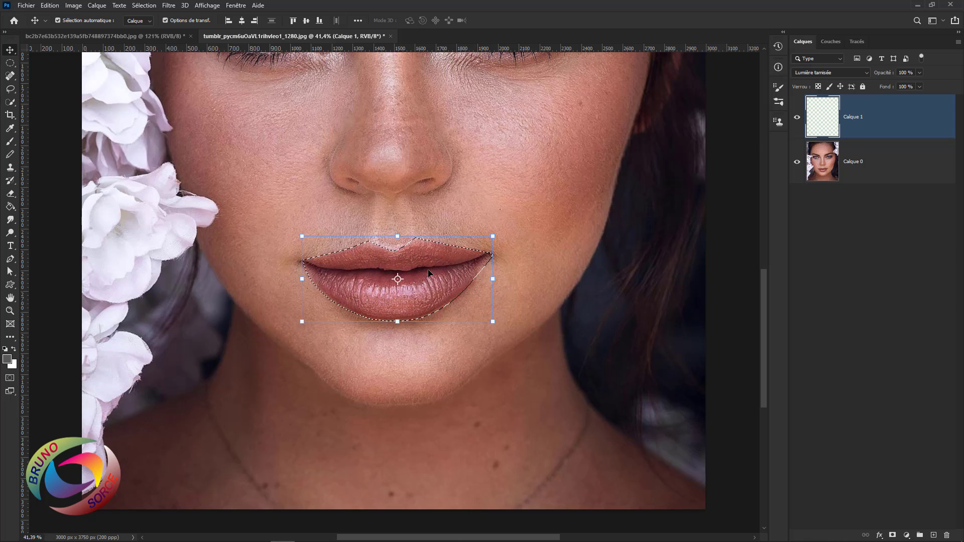
# Fill the lip selection on Calque 1 with grey #626060 in Normal mode
pyautogui.click(7, 359)
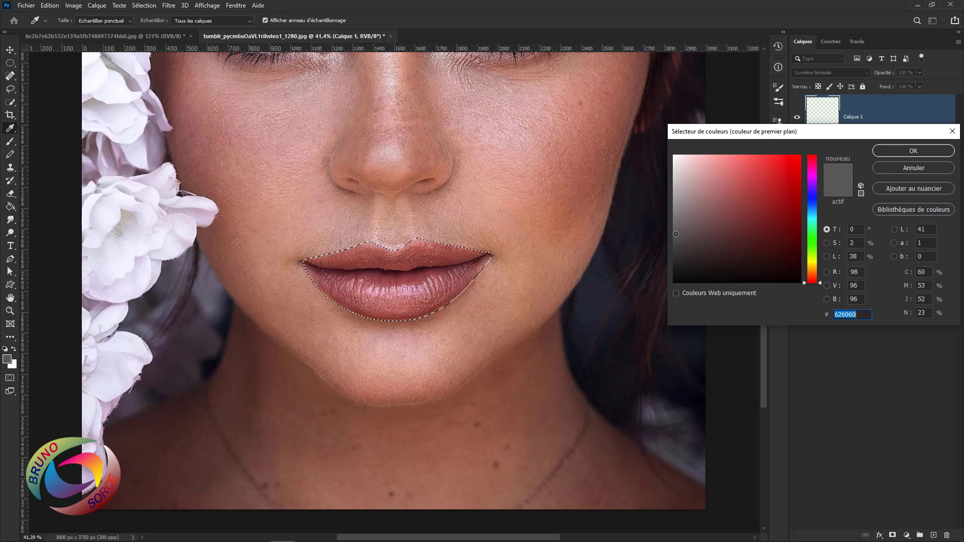
pyautogui.click(914, 150)
pyautogui.press('v')
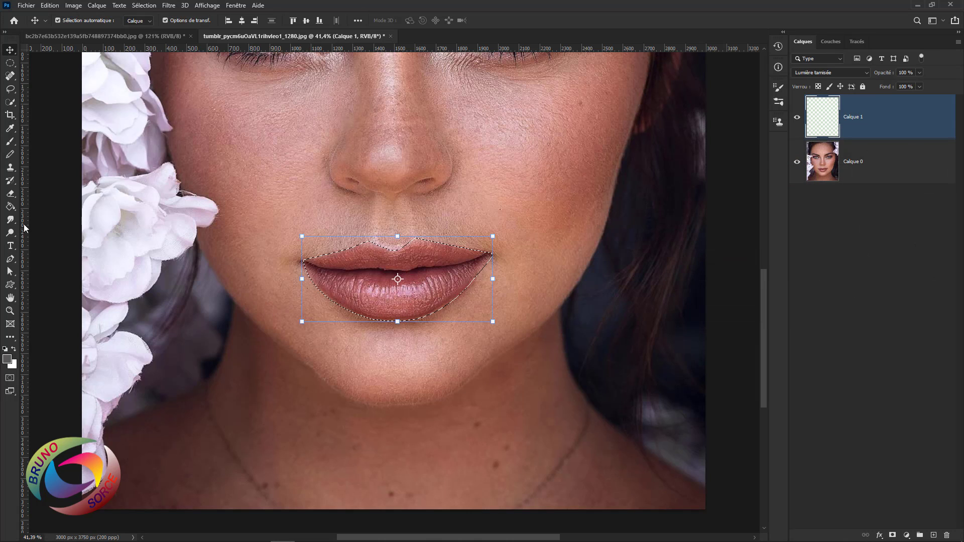
pyautogui.click(10, 207)
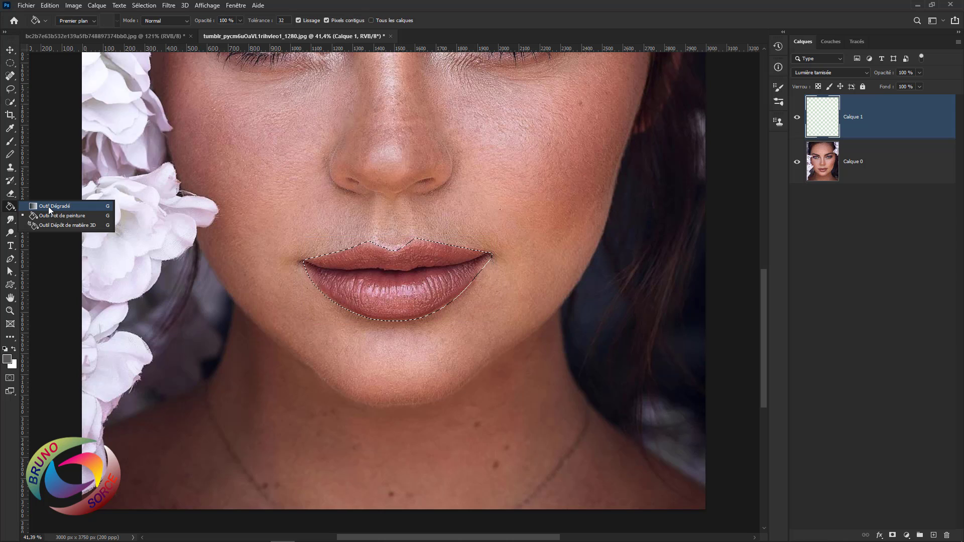
pyautogui.press('Escape')
pyautogui.hotkey('ctrl', 'z')
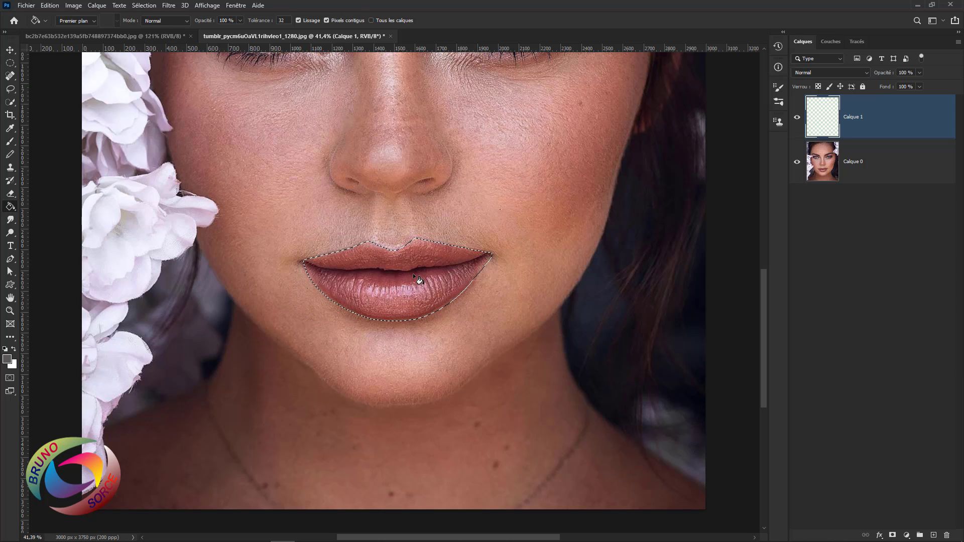
pyautogui.click(419, 279)
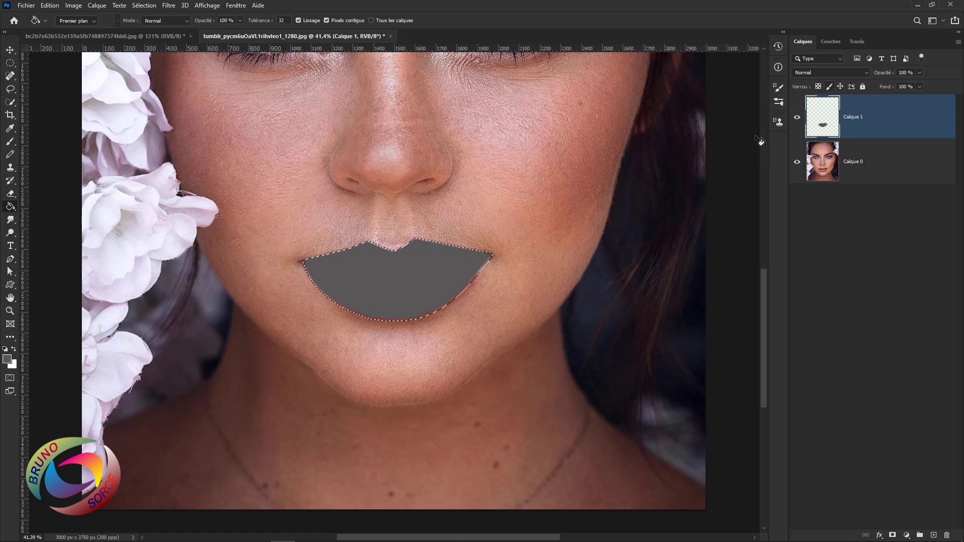
# Set Calque 1 to Lumière tamisée blending and open its Style de calque settings
pyautogui.click(818, 74)
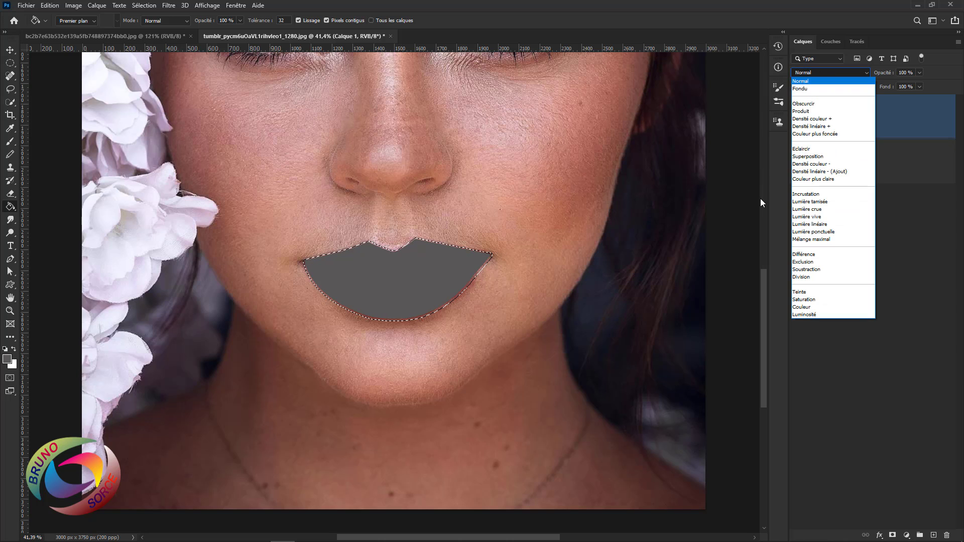
pyautogui.click(800, 202)
pyautogui.click(800, 200)
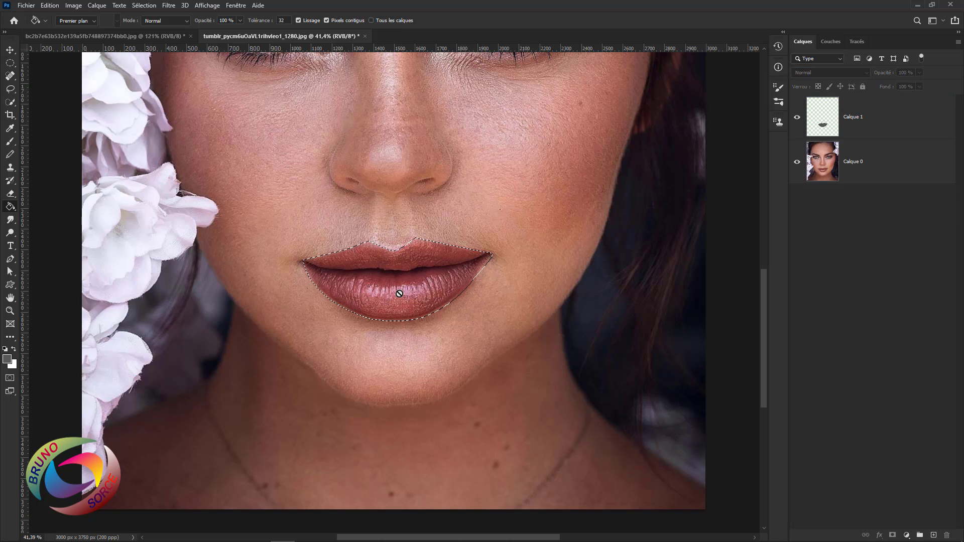
pyautogui.click(901, 125)
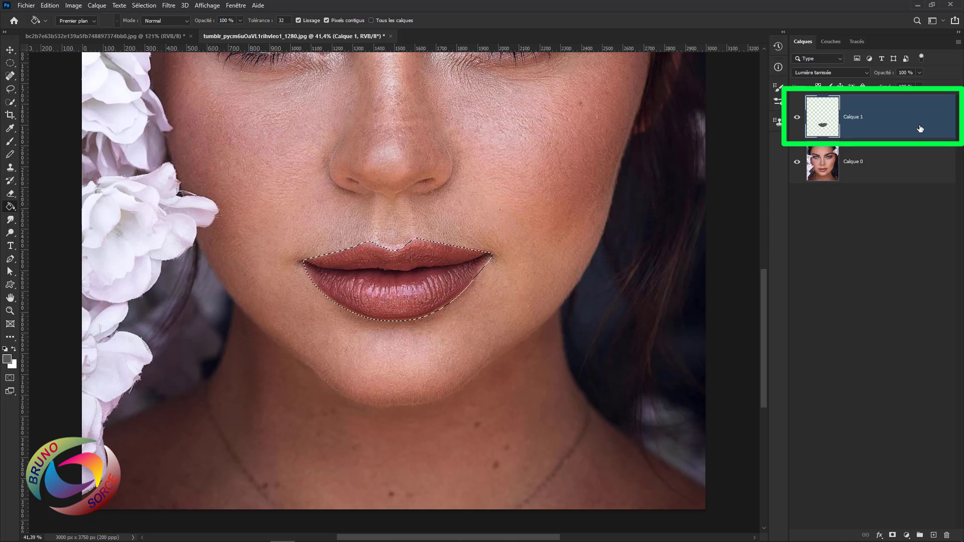
pyautogui.doubleClick(920, 128)
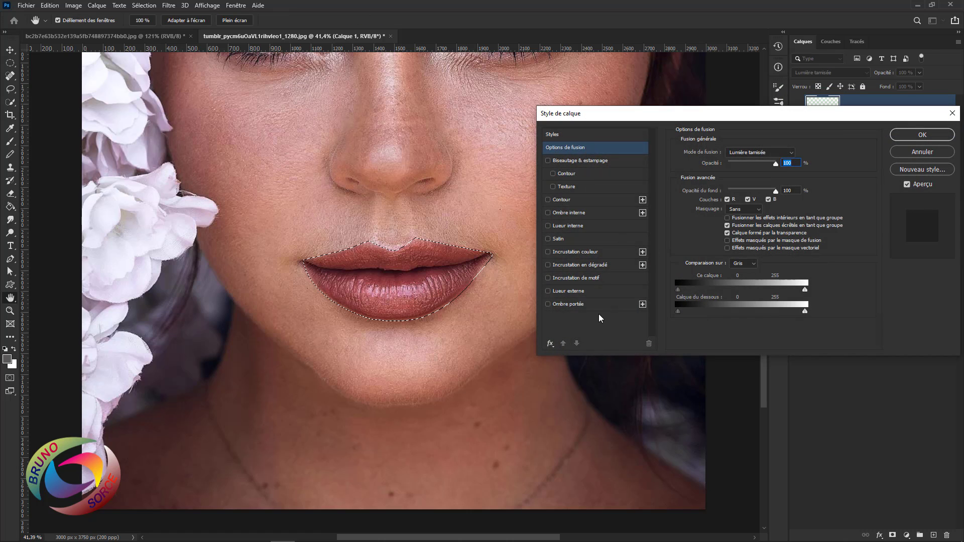
# Try then remove Incrustation couleur, and enable Incrustation en dégradé on the lip layer
pyautogui.click(577, 252)
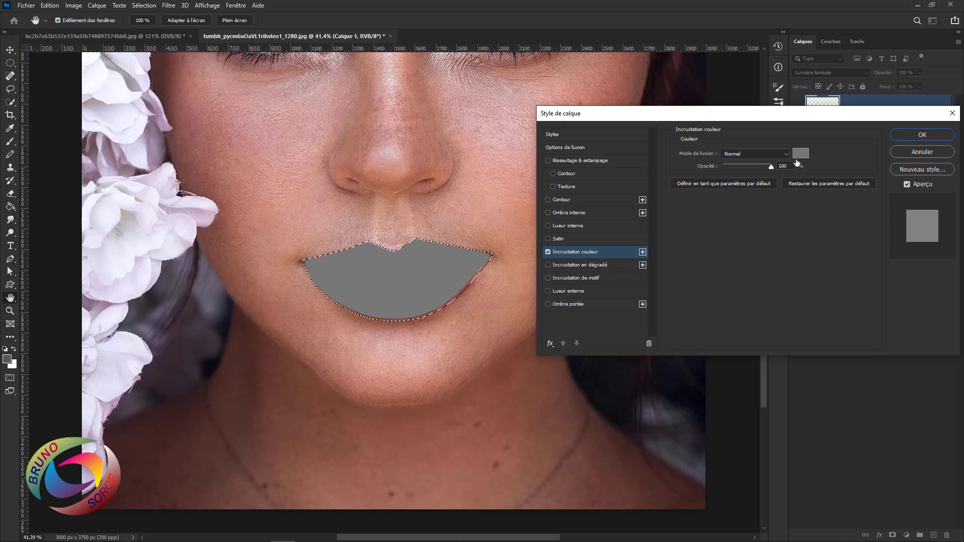
pyautogui.click(548, 252)
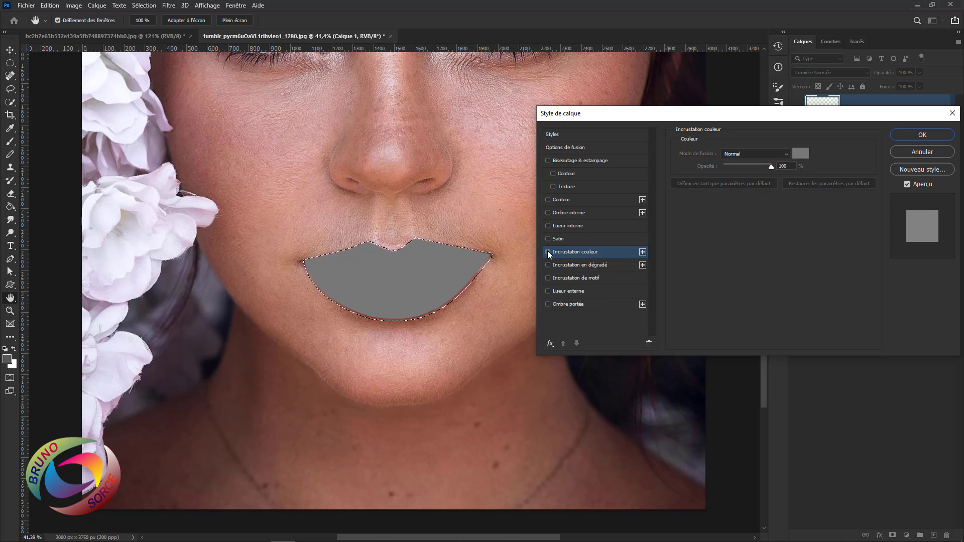
pyautogui.click(577, 266)
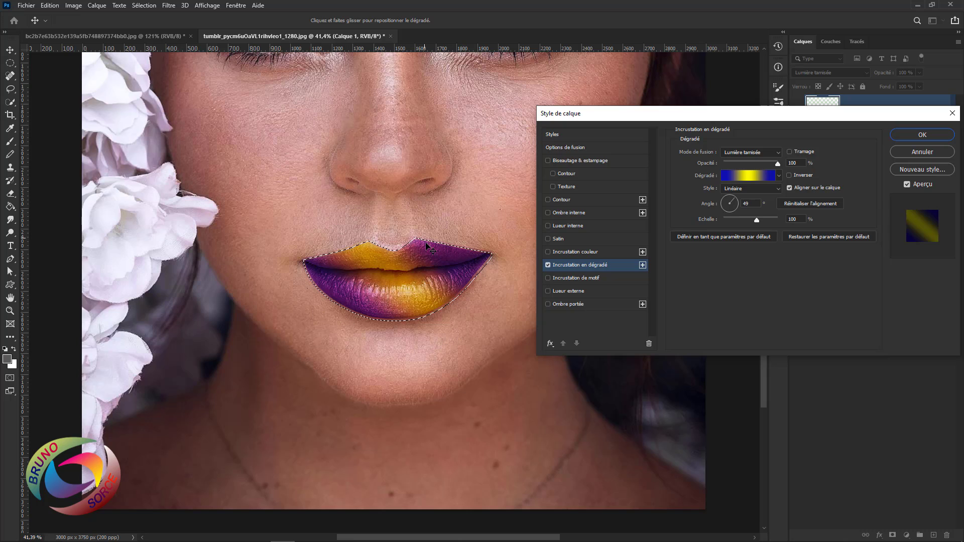
pyautogui.click(737, 153)
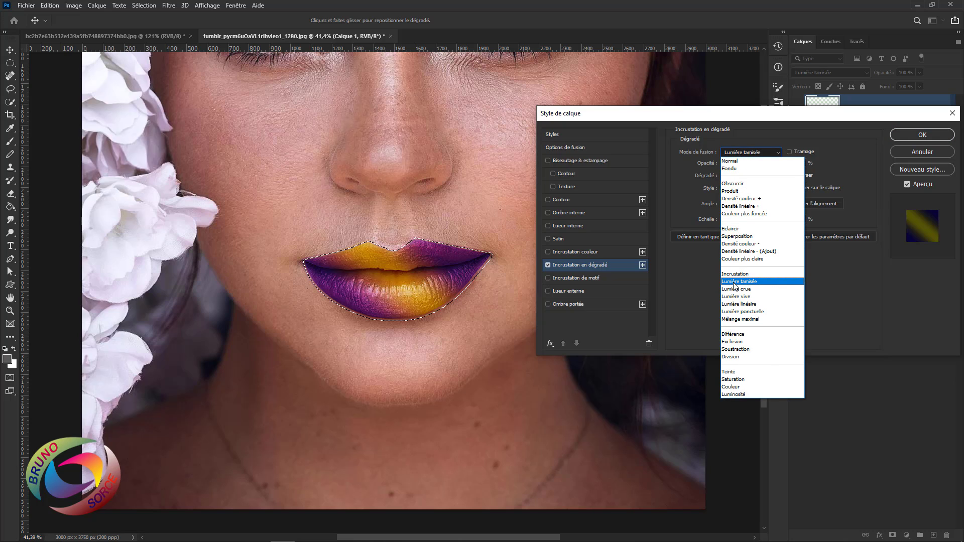
pyautogui.click(733, 387)
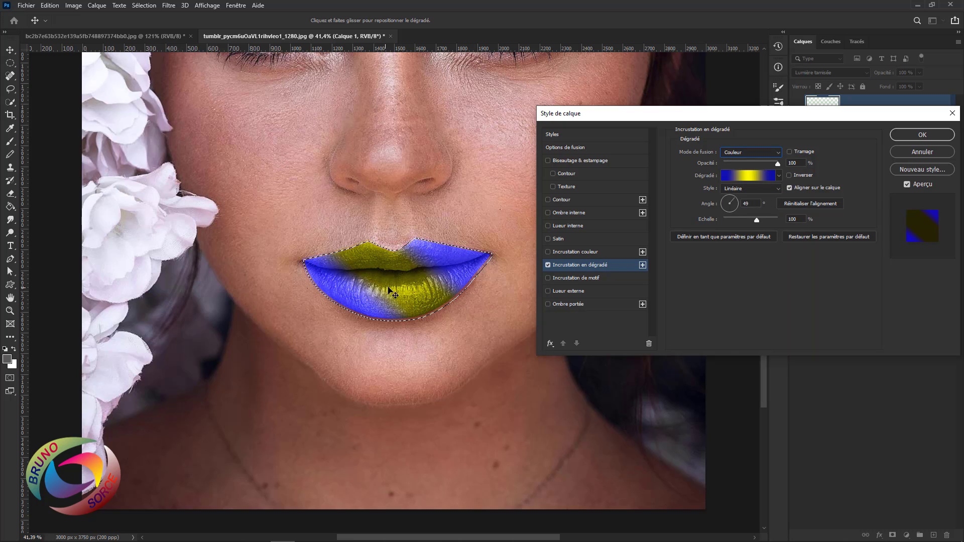
pyautogui.click(736, 153)
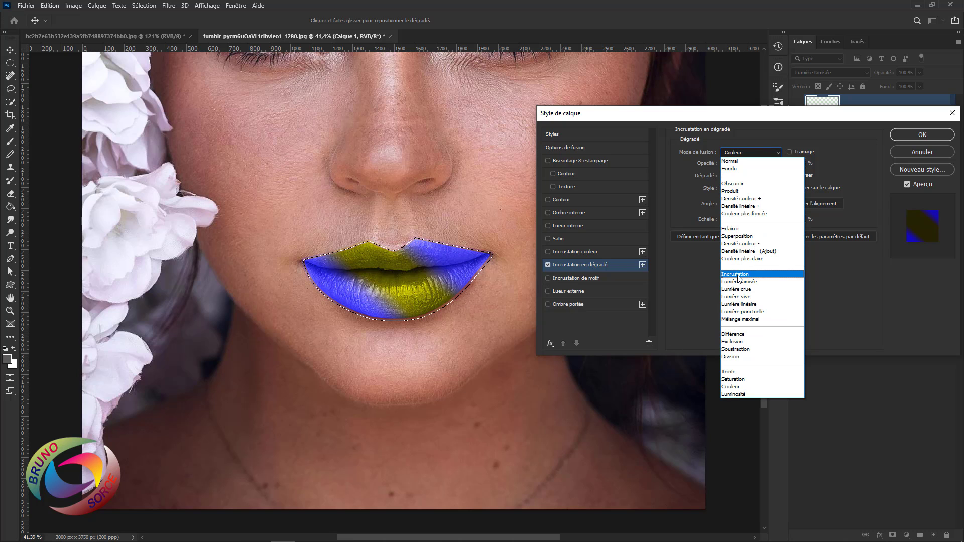
pyautogui.click(737, 274)
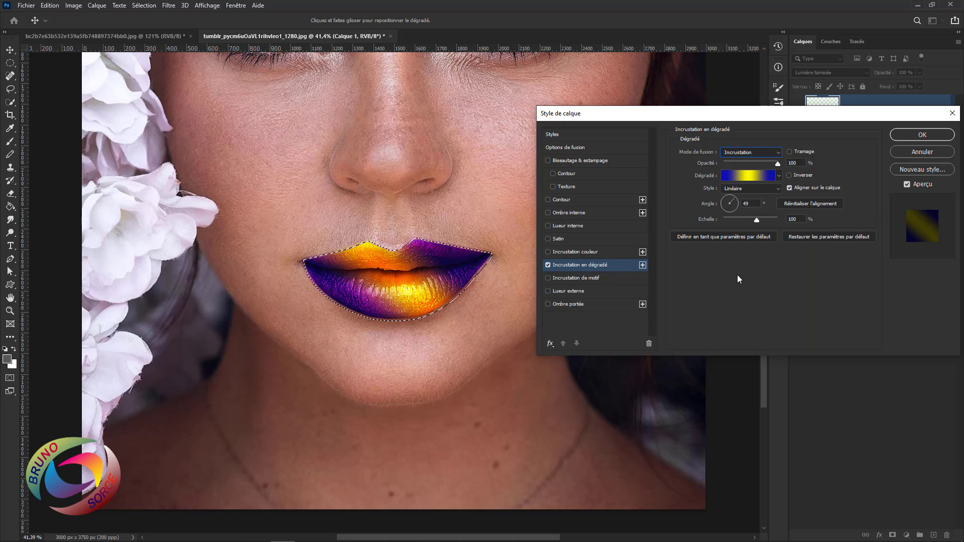
pyautogui.click(746, 156)
pyautogui.click(737, 191)
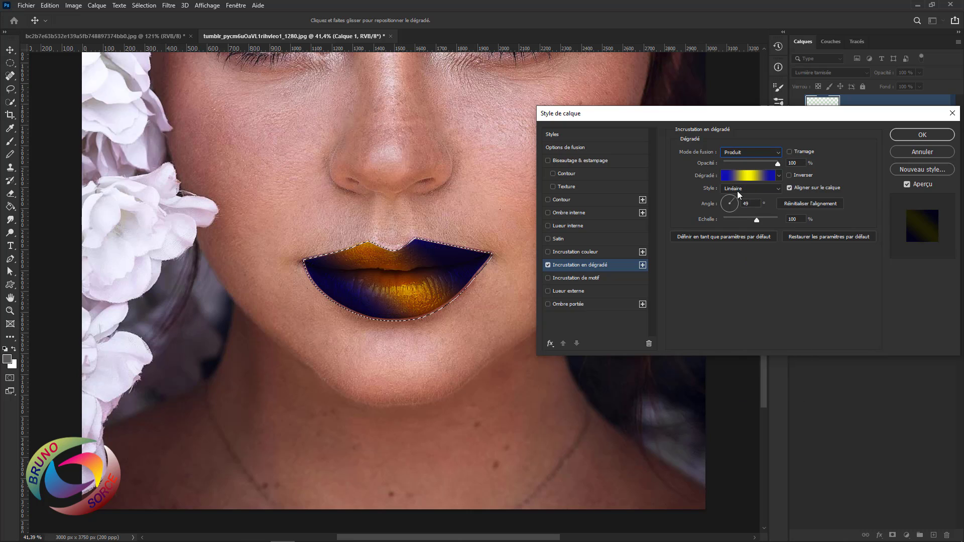
pyautogui.click(740, 154)
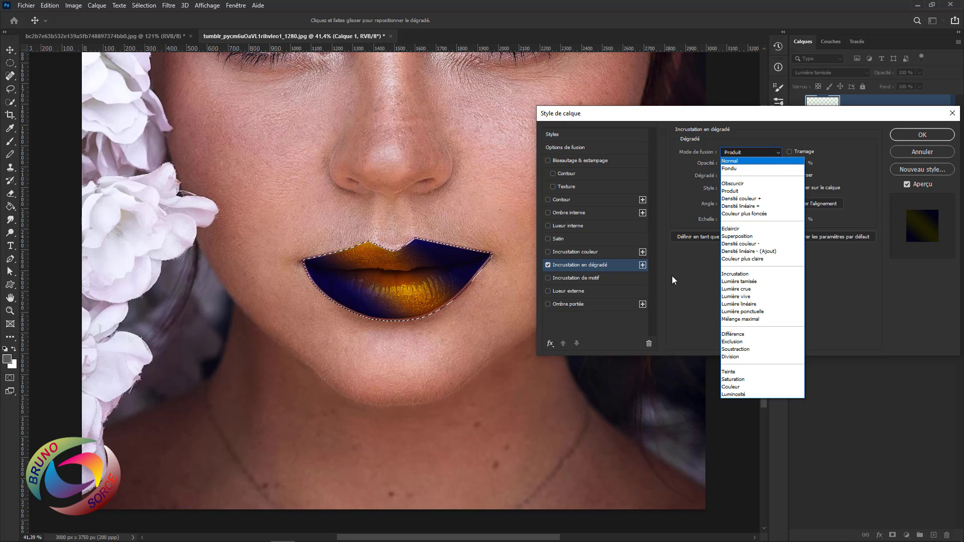
pyautogui.click(738, 282)
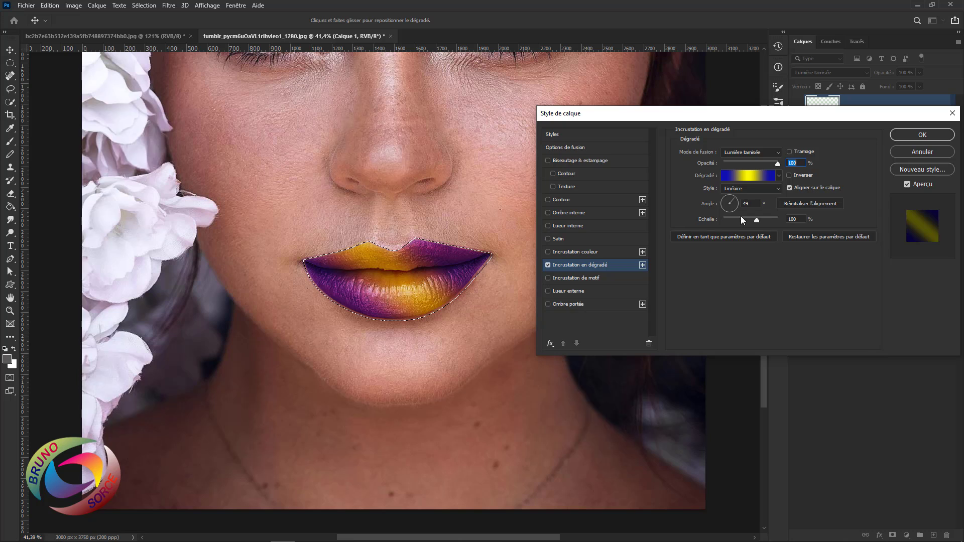
# Choose the blue Ocean preset 02 gradient for the lip overlay
pyautogui.click(748, 177)
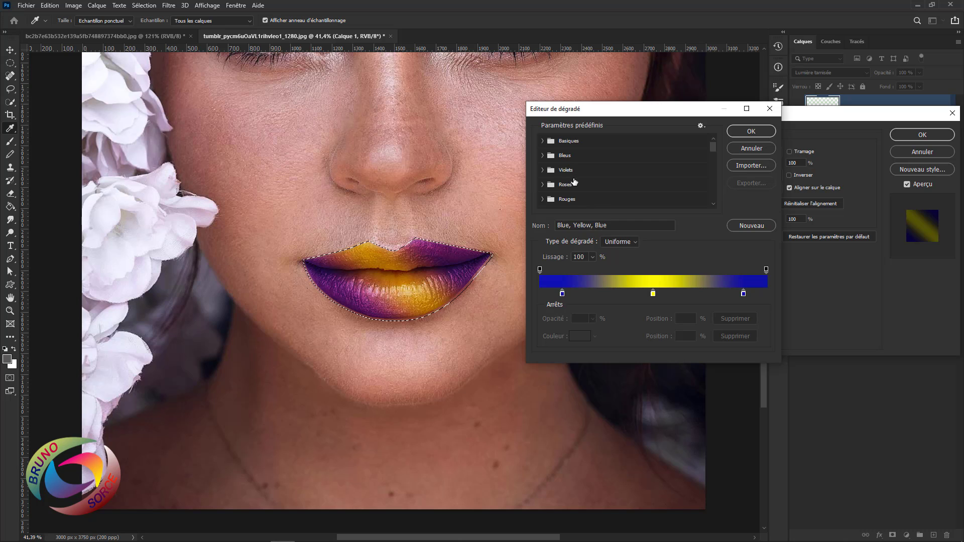
pyautogui.scroll(-2, 611, 195)
pyautogui.scroll(-2, 602, 195)
pyautogui.scroll(-1, 598, 191)
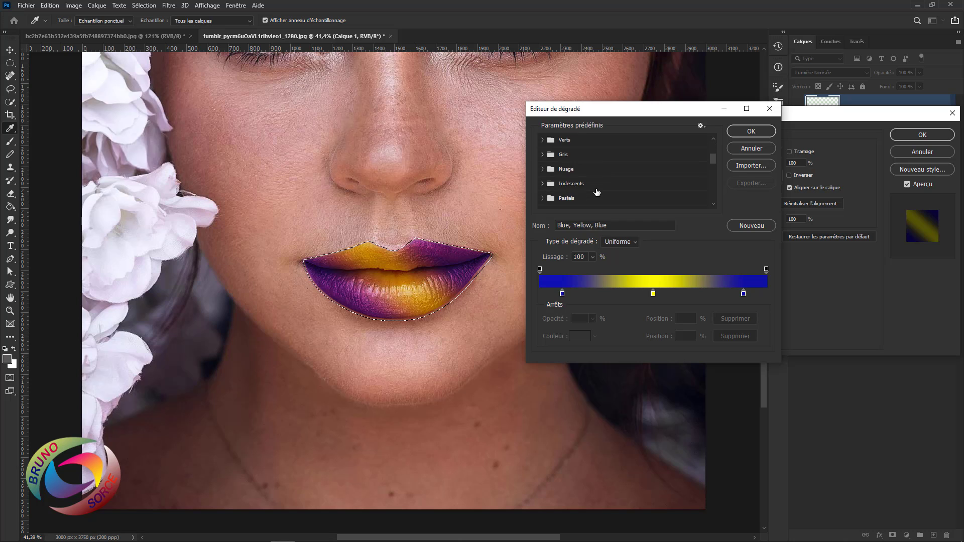
pyautogui.scroll(-2, 593, 190)
pyautogui.click(543, 189)
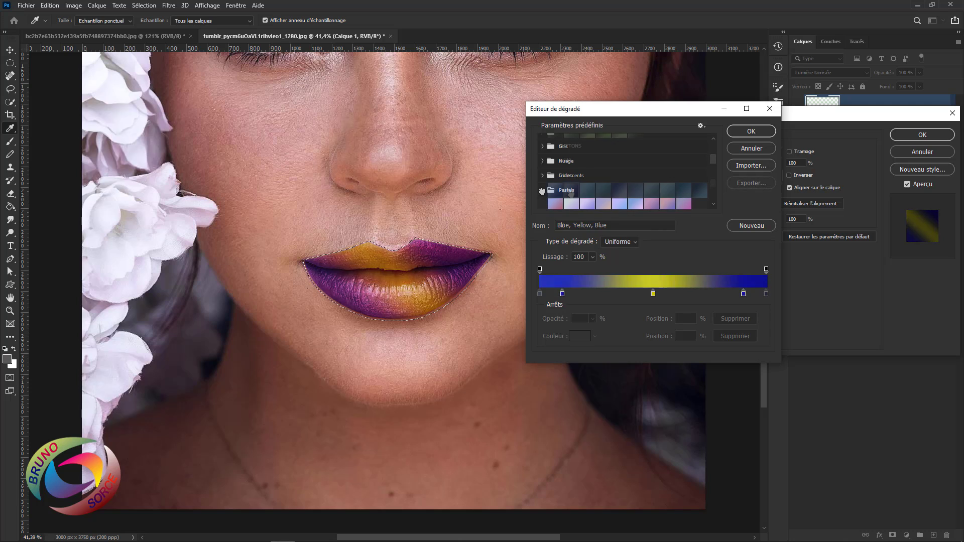
pyautogui.scroll(-5, 603, 196)
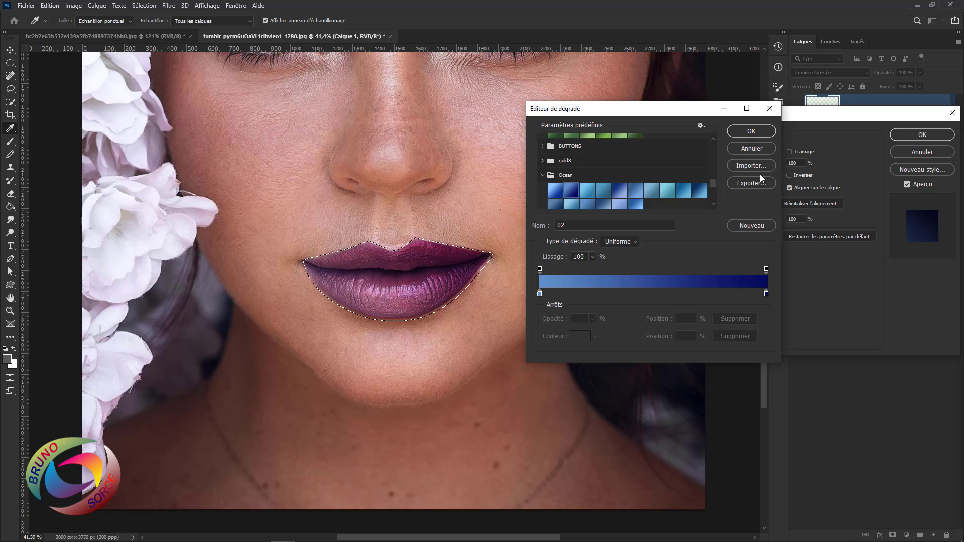
# Confirm the blue gradient, adjust the overlay opacity, and toggle Inverser on and off
pyautogui.click(749, 132)
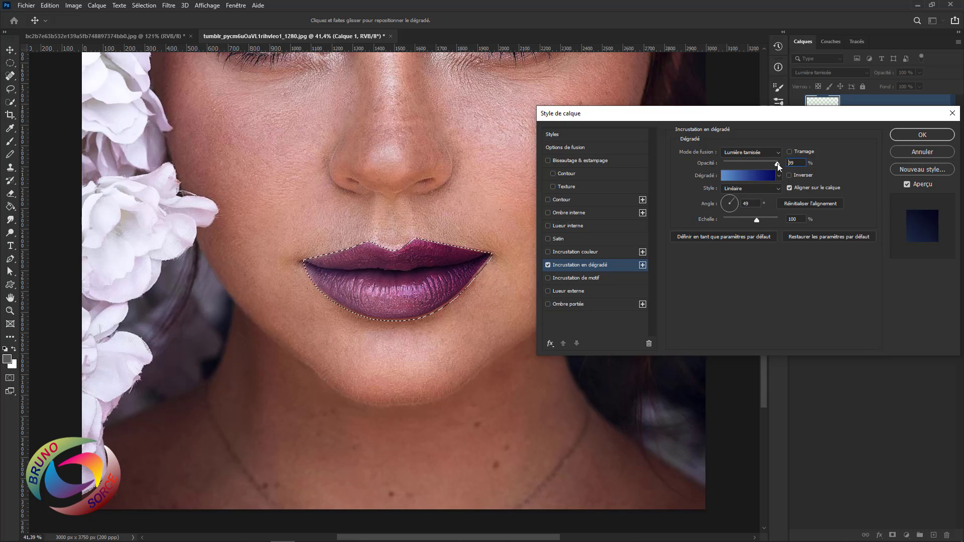
pyautogui.moveTo(777, 164)
pyautogui.mouseDown()
pyautogui.moveTo(733, 167)
pyautogui.moveTo(793, 176)
pyautogui.mouseUp()
pyautogui.click(789, 176)
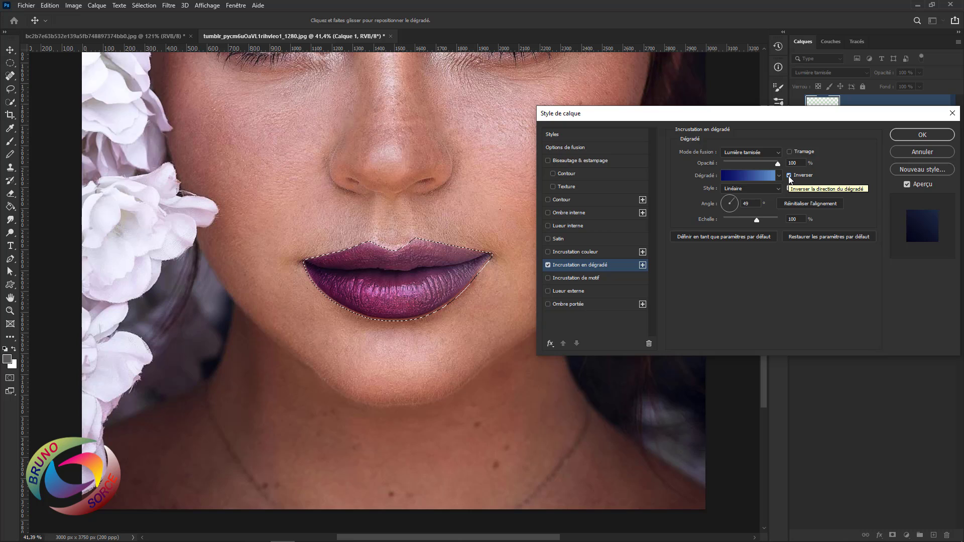
pyautogui.click(789, 176)
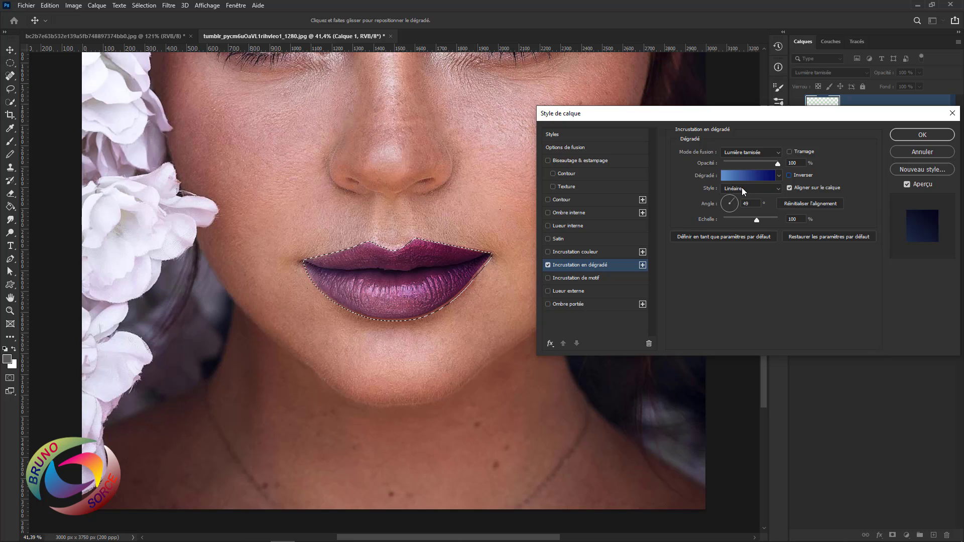
# Cycle the gradient style through Radial, Angle and Réfléchi to Losange at 141% scale
pyautogui.click(742, 188)
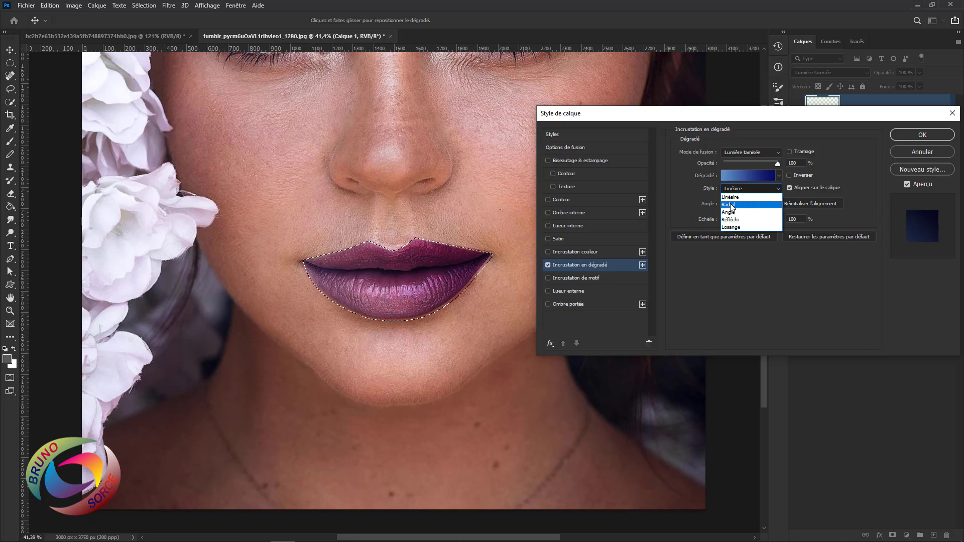
pyautogui.click(732, 205)
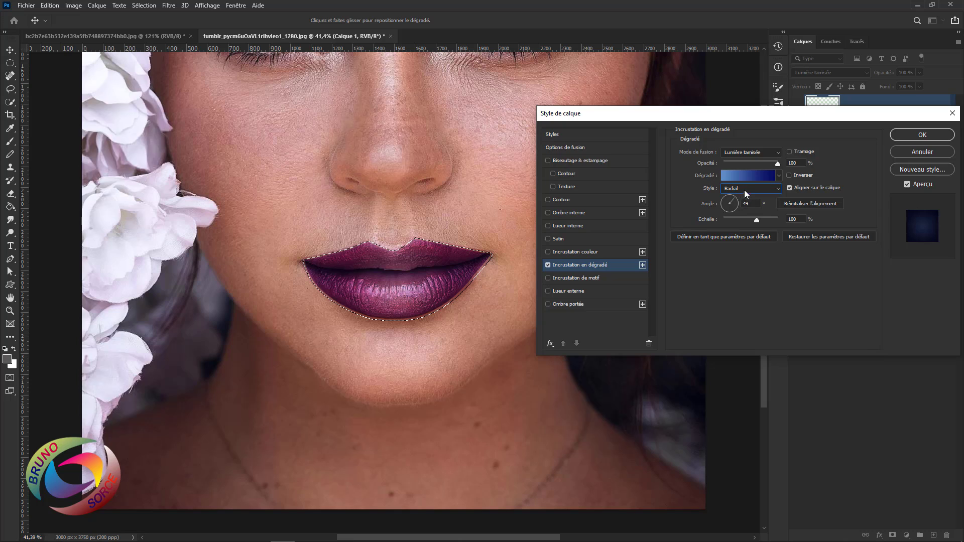
pyautogui.moveTo(757, 219)
pyautogui.mouseDown()
pyautogui.moveTo(728, 221)
pyautogui.moveTo(766, 225)
pyautogui.mouseUp()
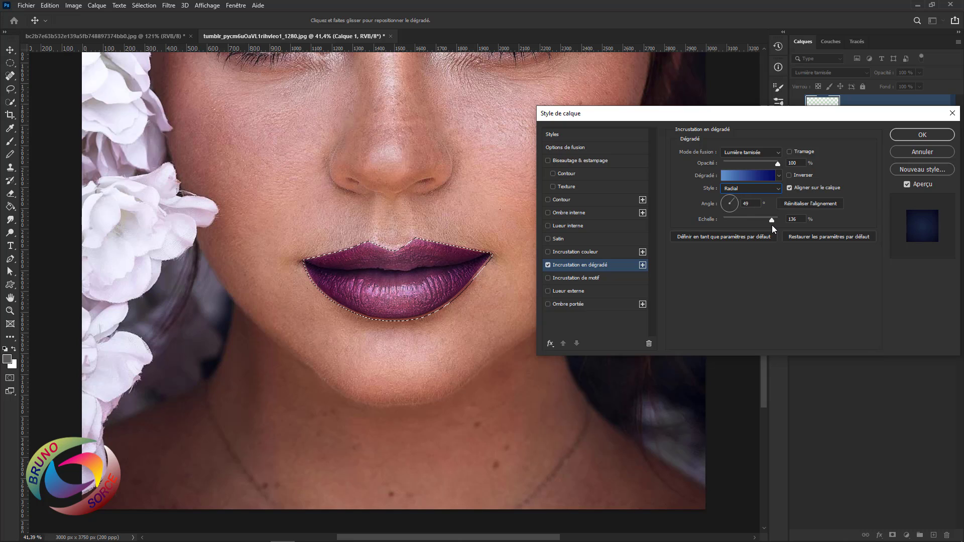
pyautogui.click(742, 190)
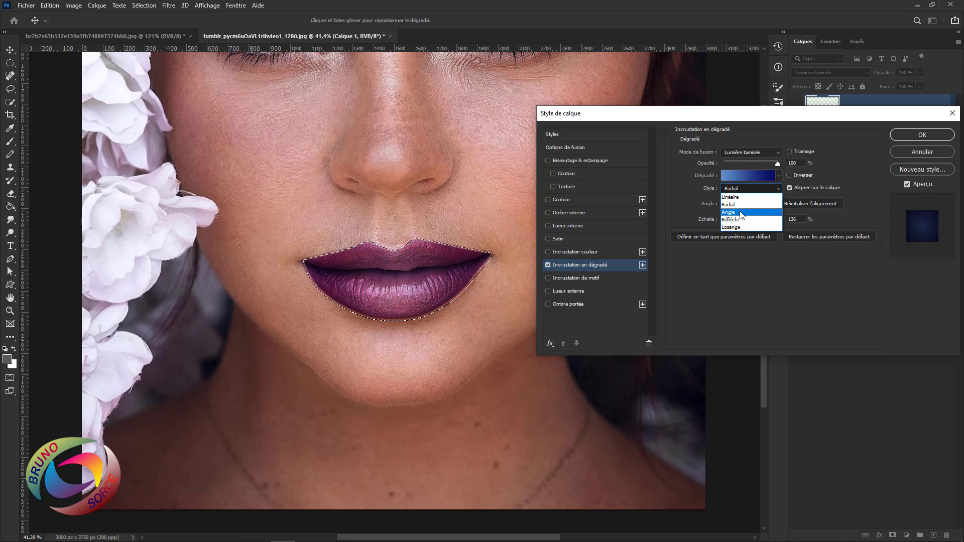
pyautogui.click(740, 209)
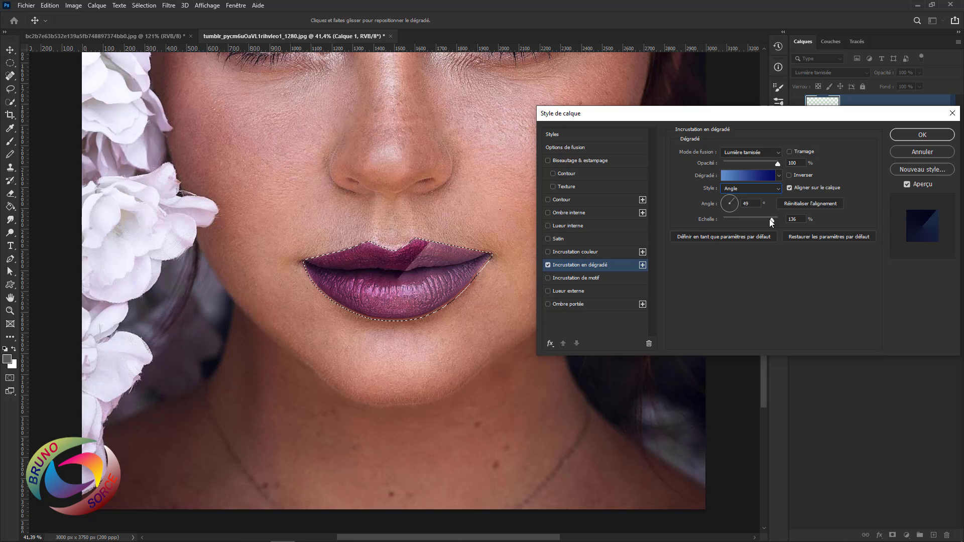
pyautogui.moveTo(771, 220); pyautogui.dragTo(773, 220)
pyautogui.click(751, 188)
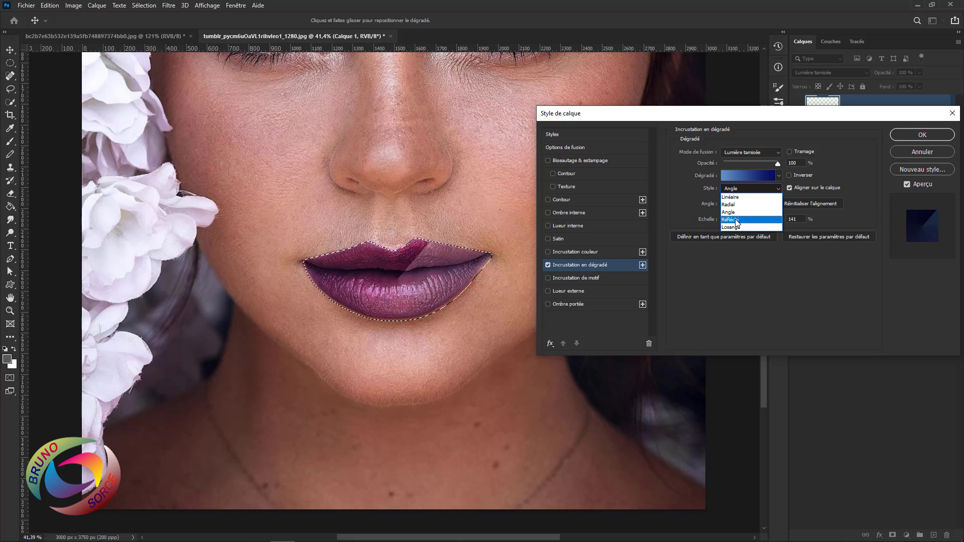
pyautogui.click(736, 220)
pyautogui.click(742, 190)
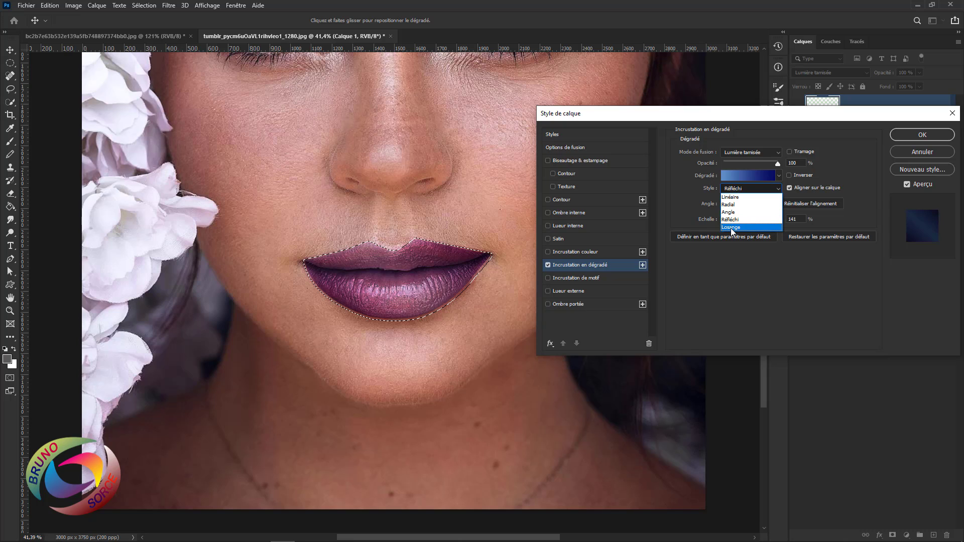
pyautogui.click(732, 230)
pyautogui.click(734, 191)
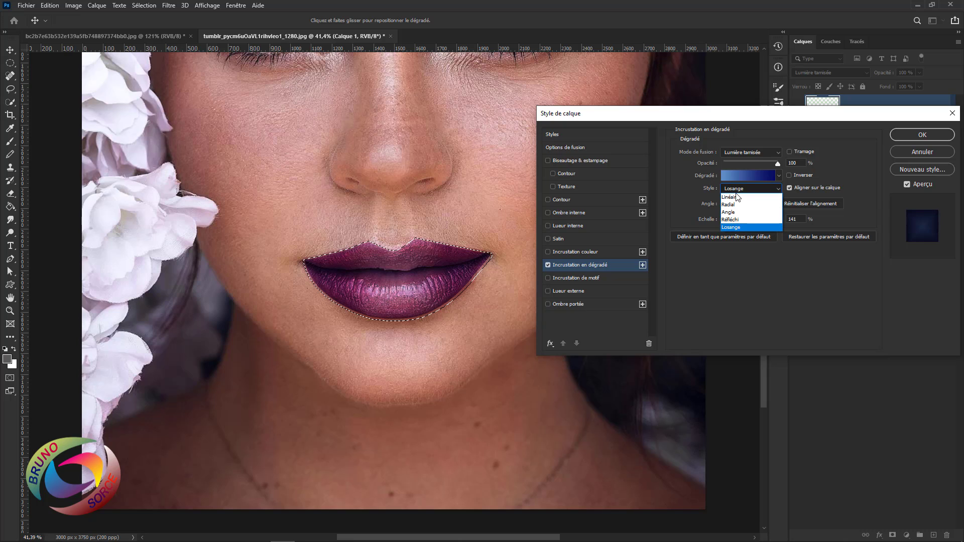
# Make the lip gradient Linéaire at −90° and drag it into place across the lips
pyautogui.click(732, 197)
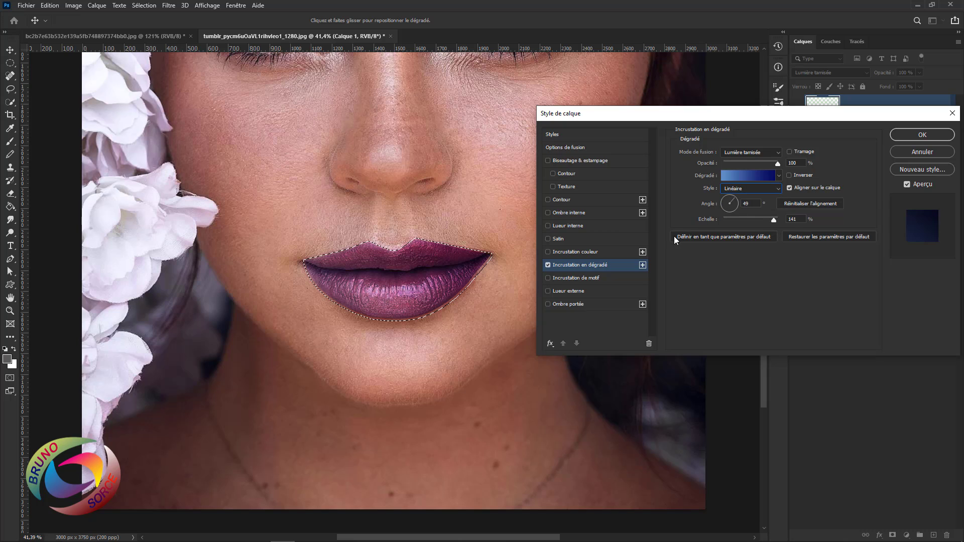
pyautogui.moveTo(314, 265); pyautogui.dragTo(387, 256)
pyautogui.click(732, 197)
pyautogui.write('90')
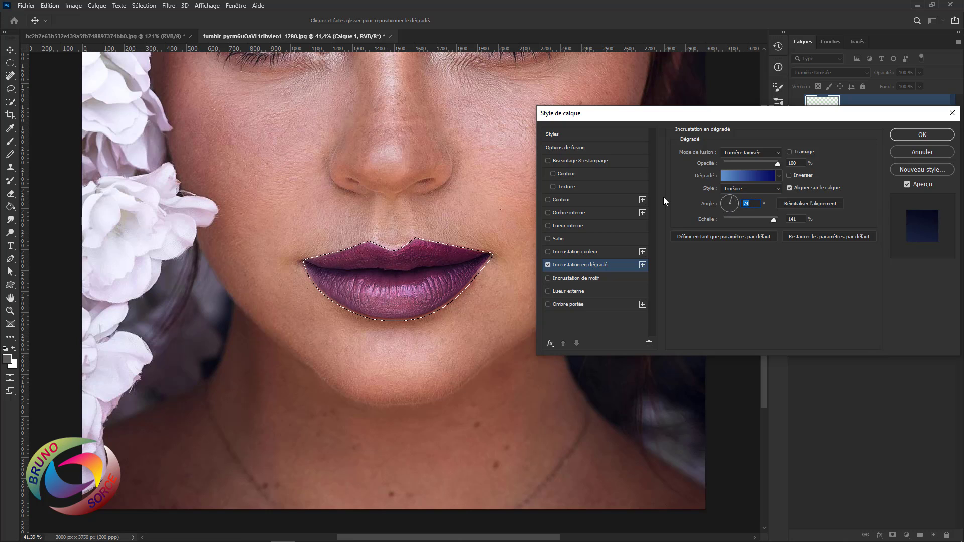
pyautogui.press('BackSpace')
pyautogui.press('BackSpace')
pyautogui.write('50')
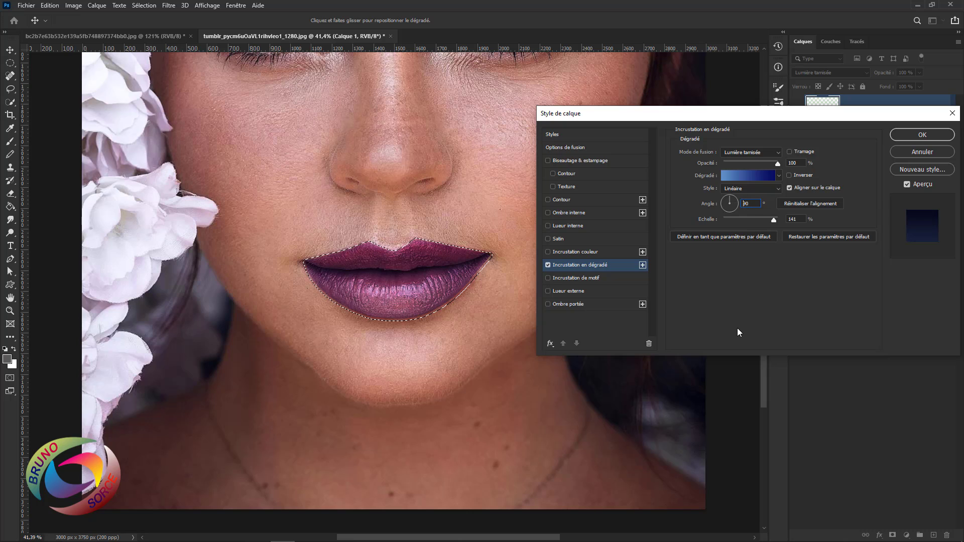
pyautogui.write('-90')
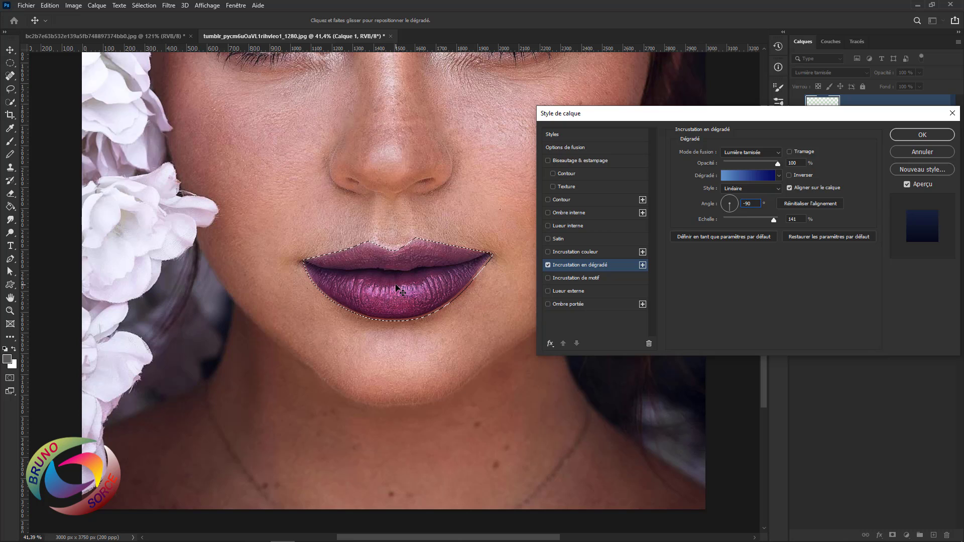
pyautogui.moveTo(397, 286)
pyautogui.mouseDown()
pyautogui.moveTo(402, 145)
pyautogui.moveTo(404, 318)
pyautogui.moveTo(438, 291)
pyautogui.mouseUp()
# Add a middle colour stop to the lip gradient and colour it saturated blue
pyautogui.click(747, 177)
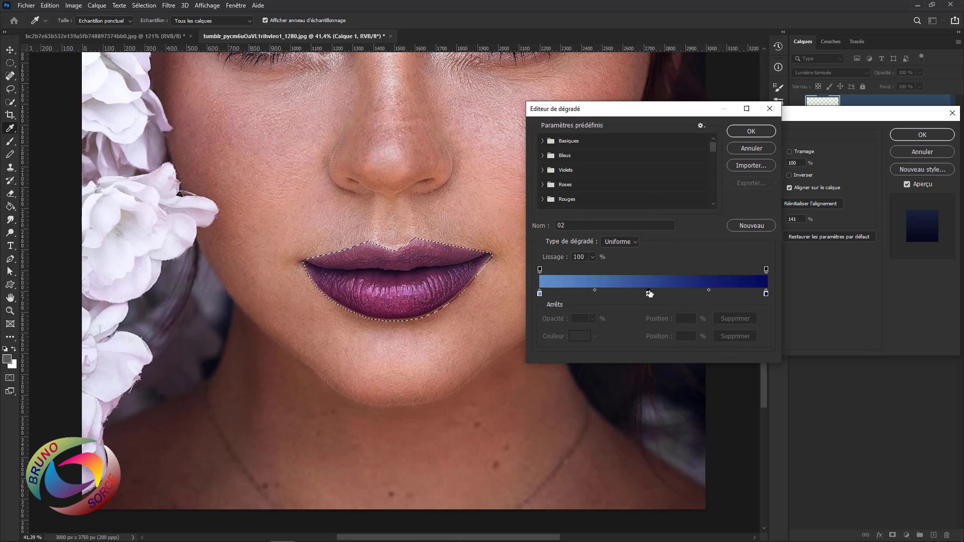
pyautogui.click(649, 293)
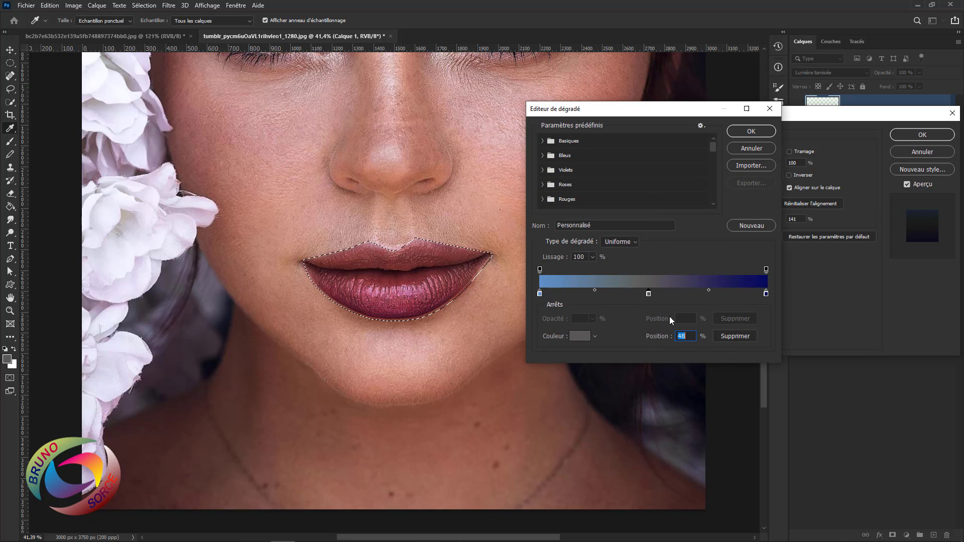
pyautogui.doubleClick(649, 294)
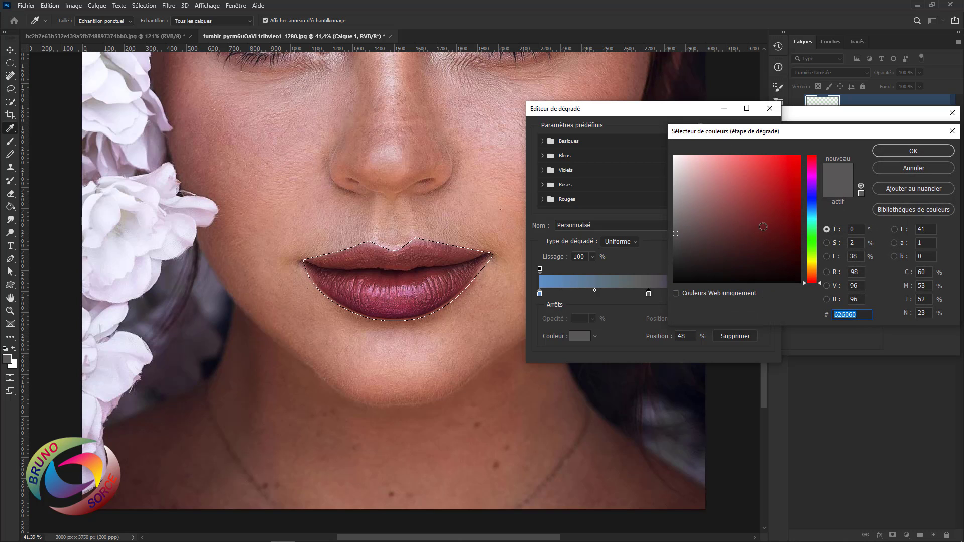
pyautogui.click(814, 195)
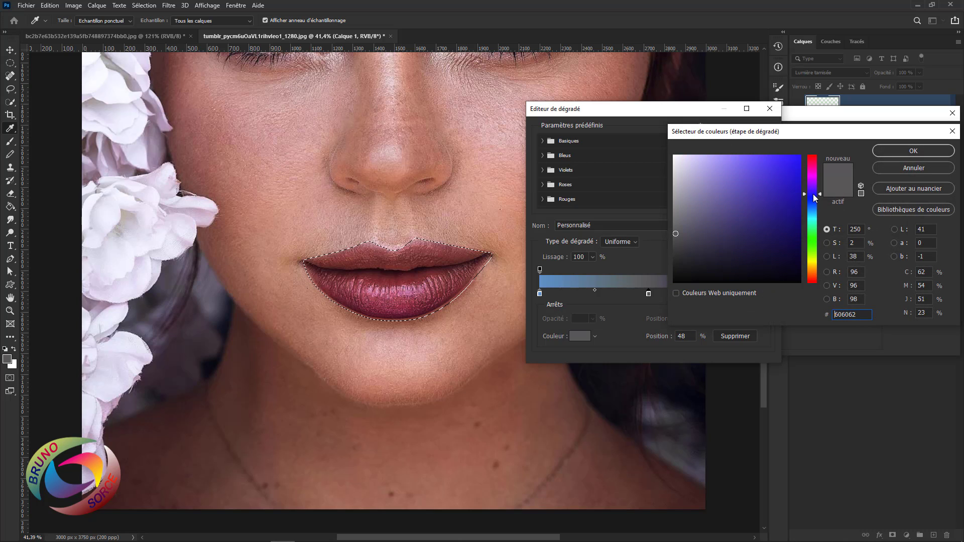
pyautogui.click(797, 158)
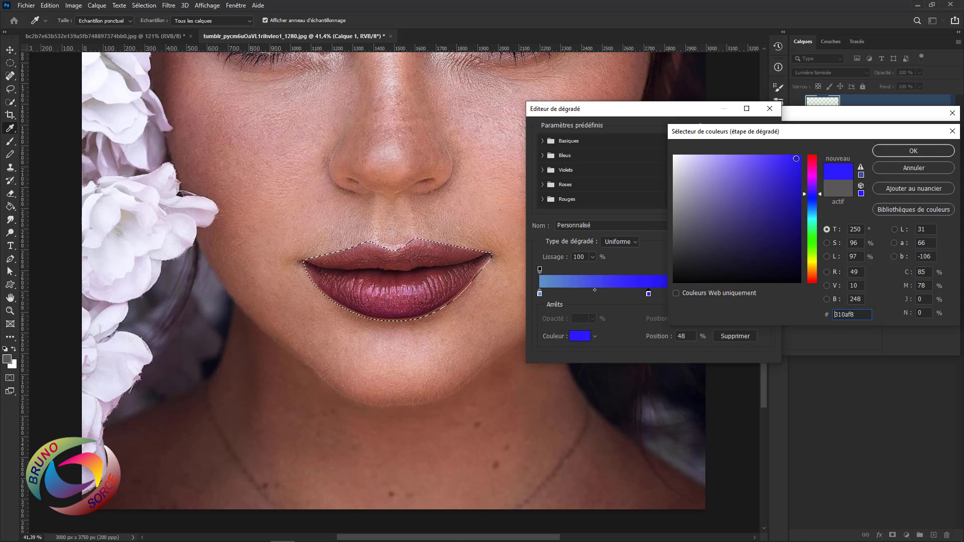
pyautogui.click(899, 151)
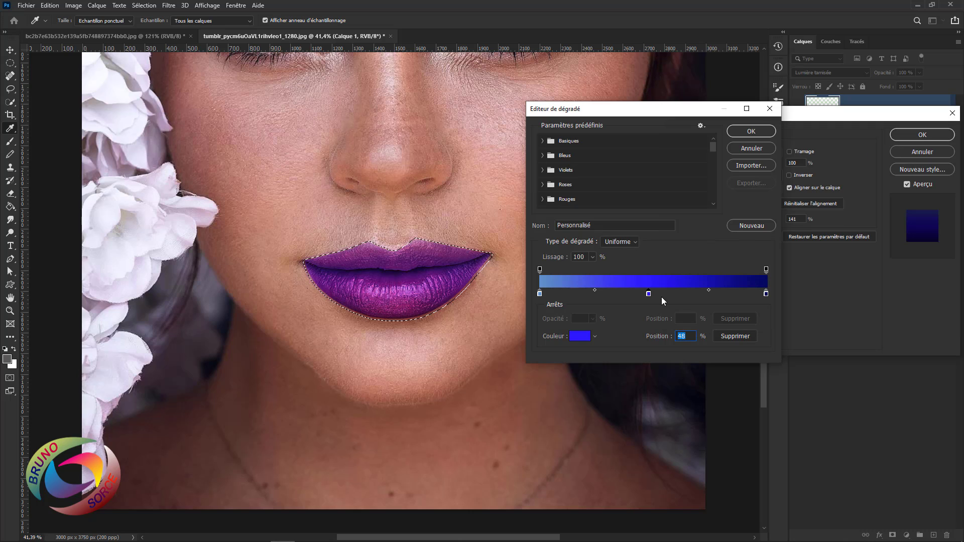
# Move the middle stop to 53% and change its colour to red
pyautogui.moveTo(648, 294)
pyautogui.mouseDown()
pyautogui.moveTo(727, 294)
pyautogui.moveTo(574, 294)
pyautogui.moveTo(663, 299)
pyautogui.mouseUp()
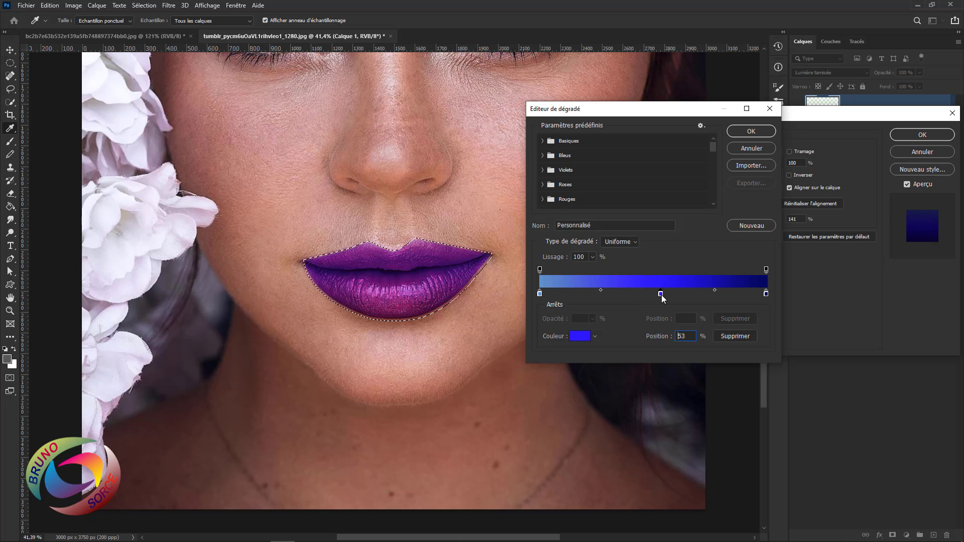
pyautogui.doubleClick(660, 294)
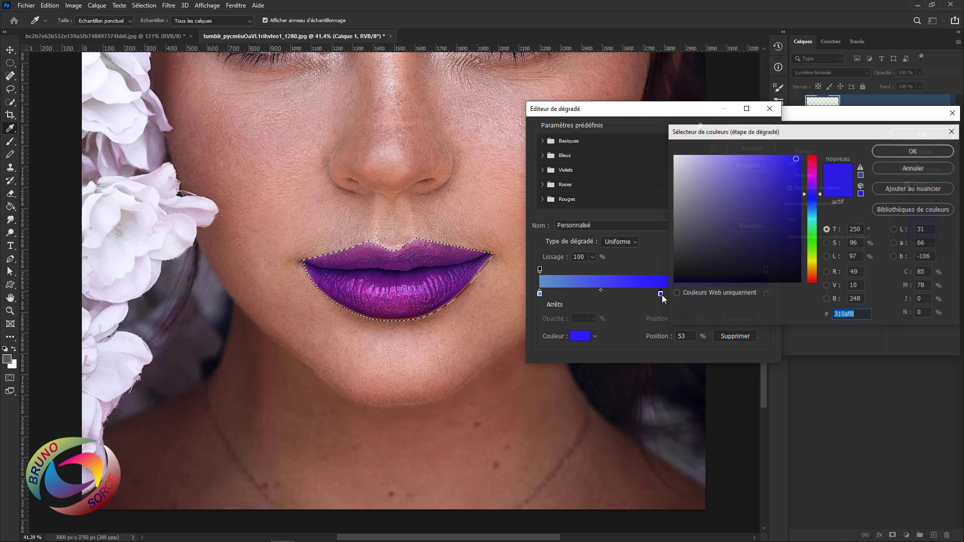
pyautogui.click(814, 158)
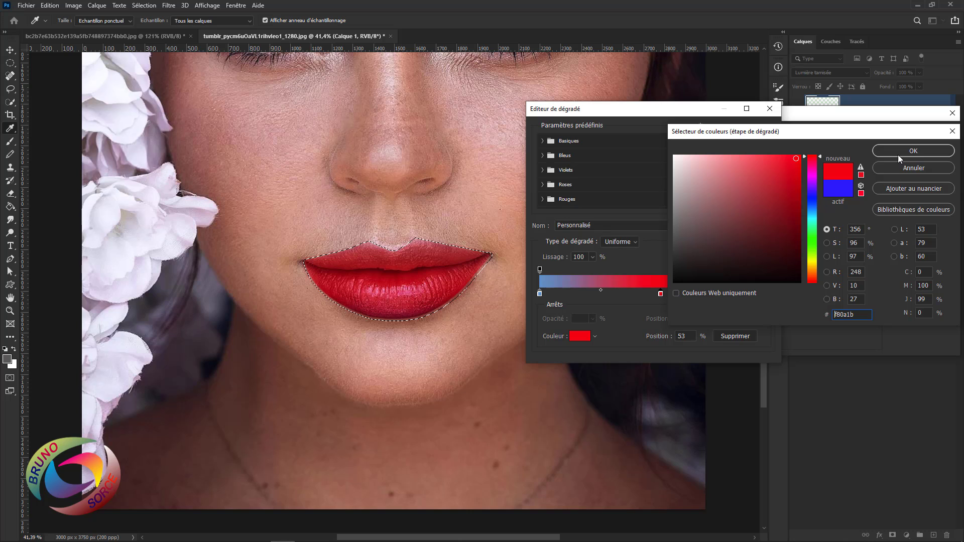
pyautogui.click(899, 152)
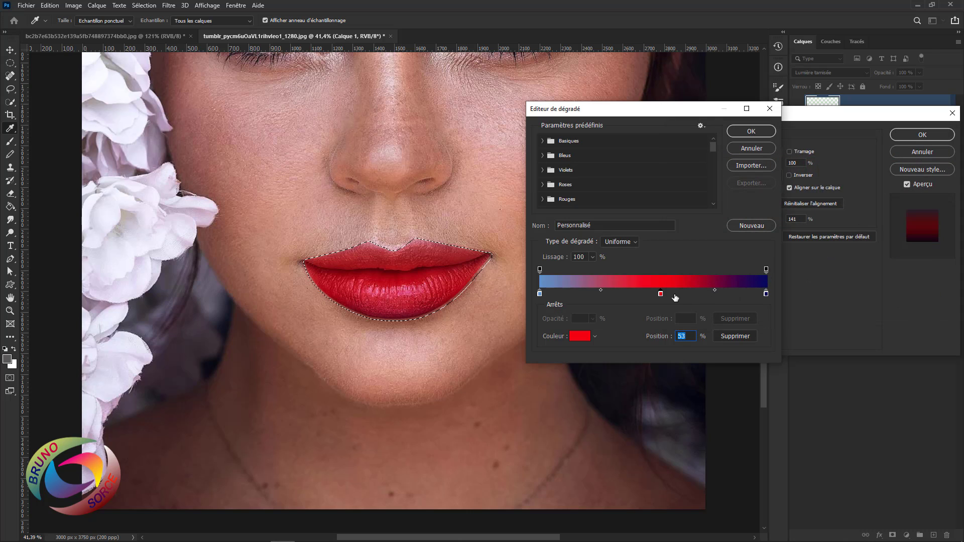
# Apply the edited gradient at a 140° angle, shifted so purple covers the left lips
pyautogui.click(762, 134)
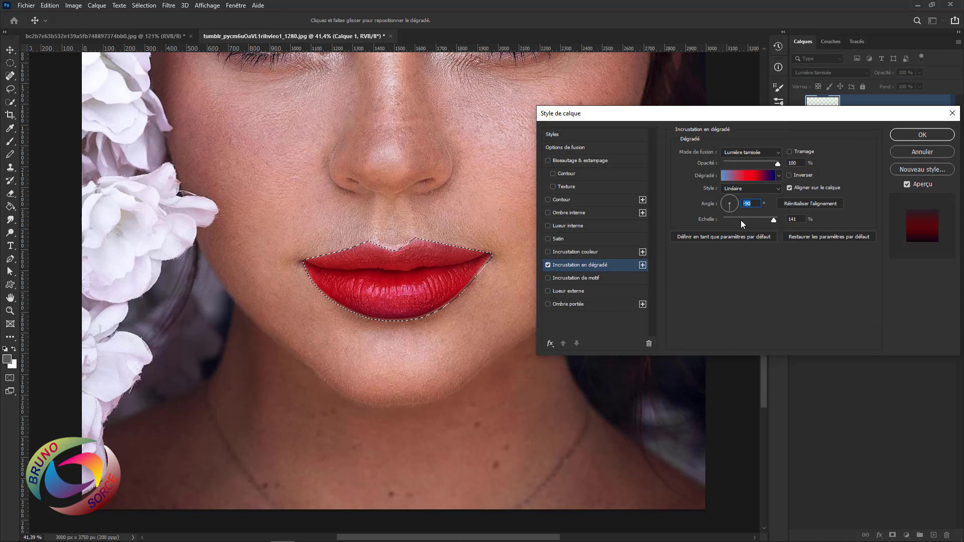
pyautogui.click(725, 202)
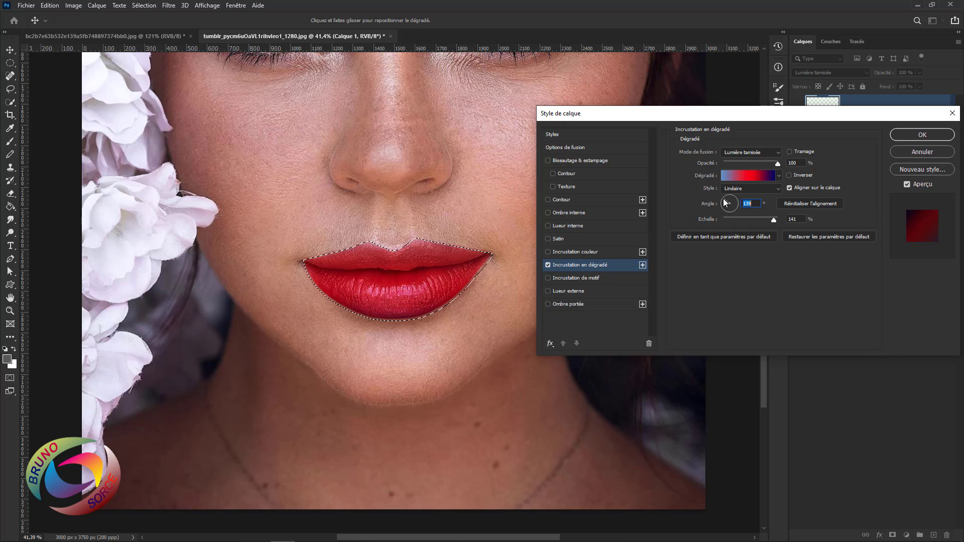
pyautogui.moveTo(724, 202); pyautogui.dragTo(722, 199)
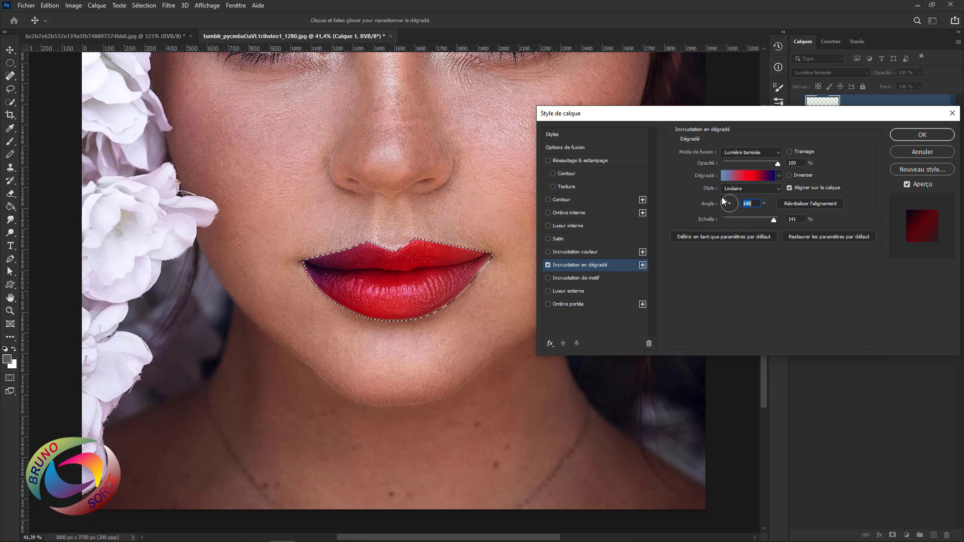
pyautogui.moveTo(350, 281); pyautogui.dragTo(404, 291)
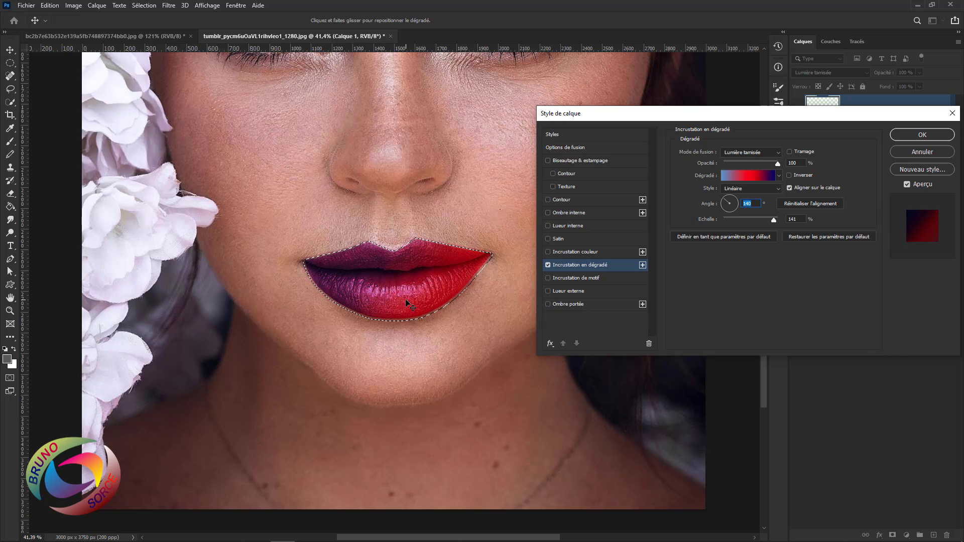
# Add a bright green stop to the lip gradient and slide it toward the middle
pyautogui.click(743, 176)
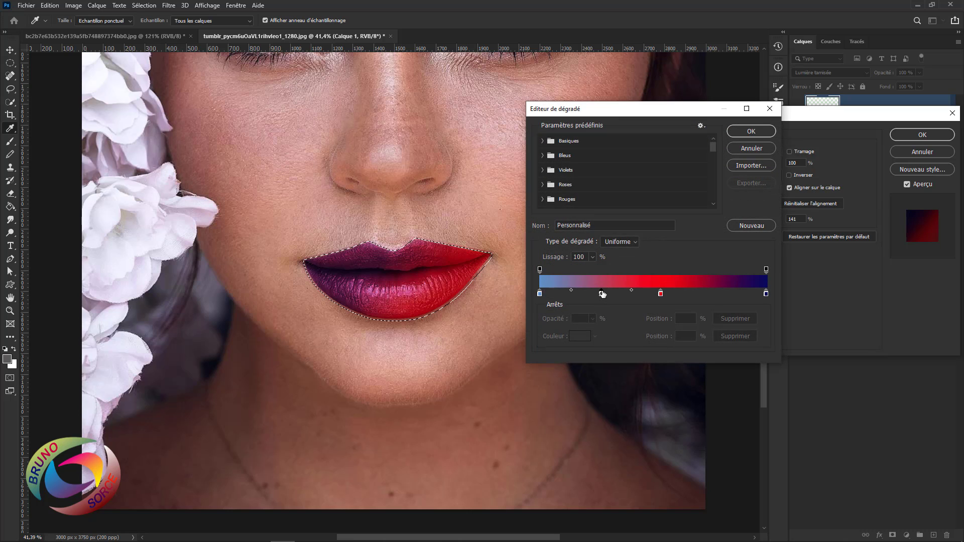
pyautogui.doubleClick(602, 294)
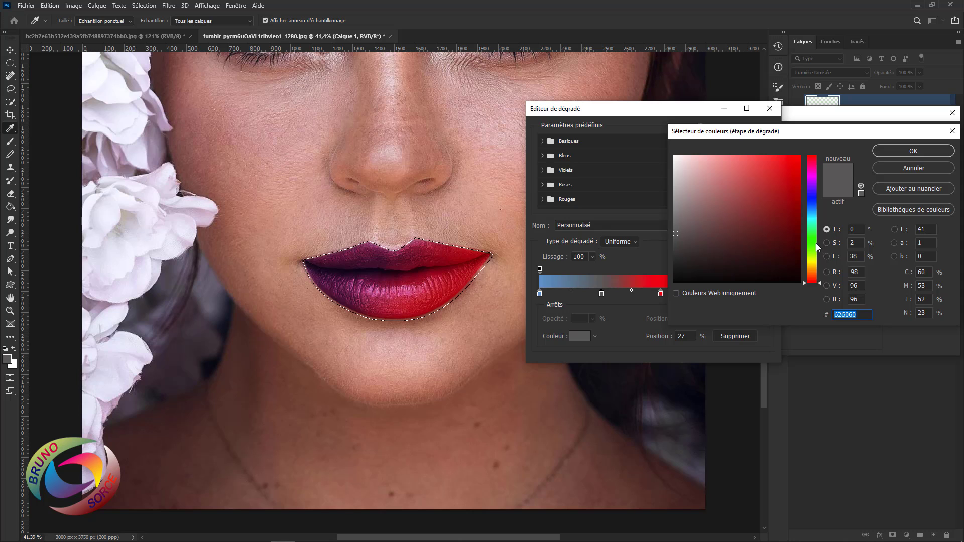
pyautogui.click(811, 242)
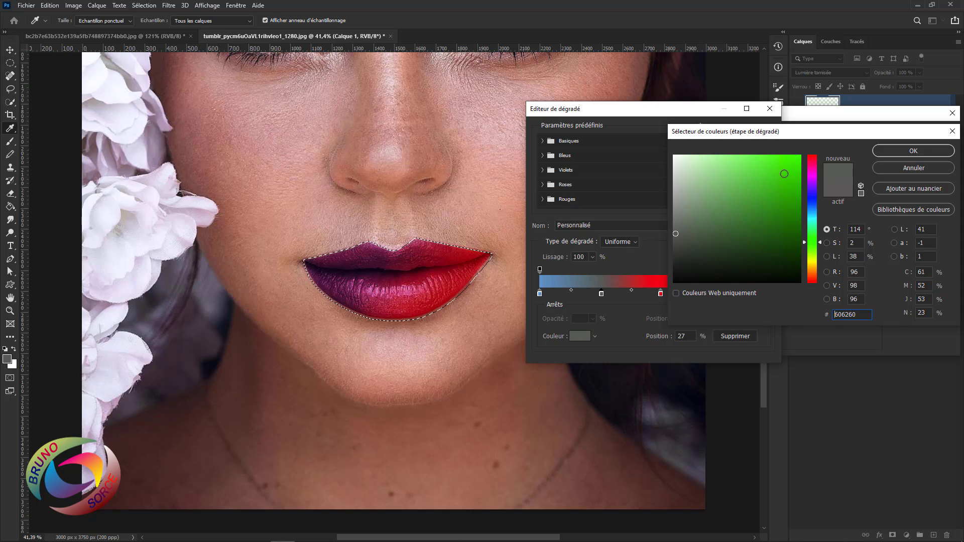
pyautogui.moveTo(787, 161); pyautogui.dragTo(802, 159)
pyautogui.click(913, 150)
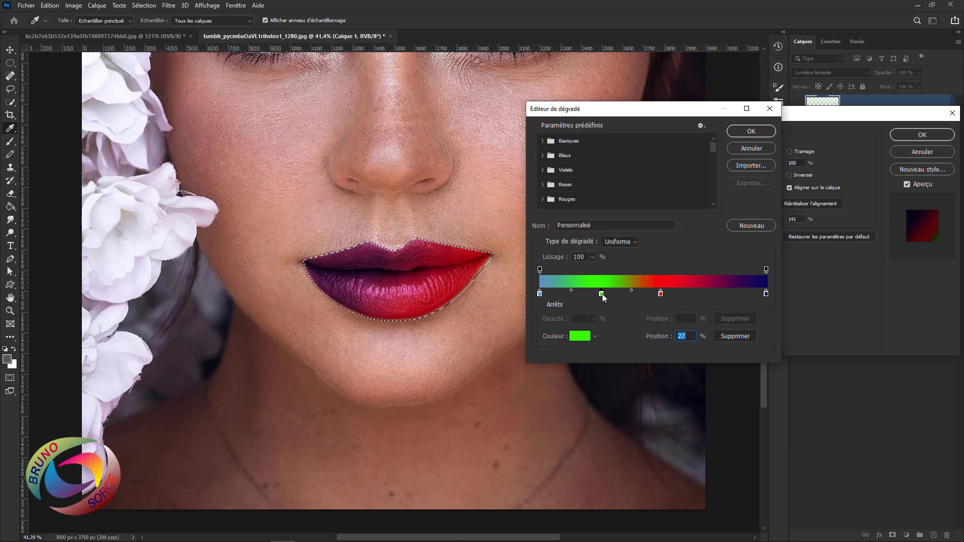
pyautogui.moveTo(602, 294)
pyautogui.mouseDown()
pyautogui.moveTo(562, 295)
pyautogui.moveTo(726, 294)
pyautogui.mouseUp()
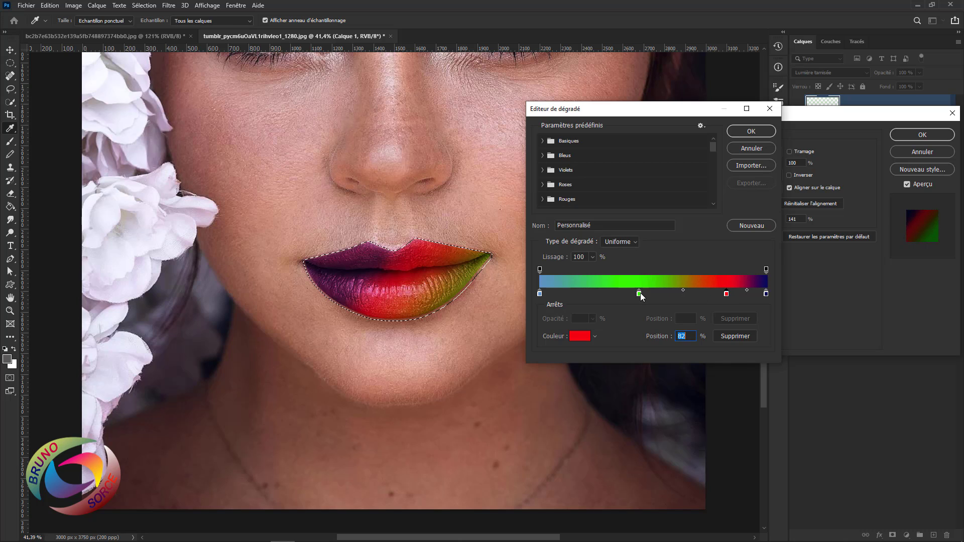
pyautogui.moveTo(640, 294); pyautogui.dragTo(655, 294)
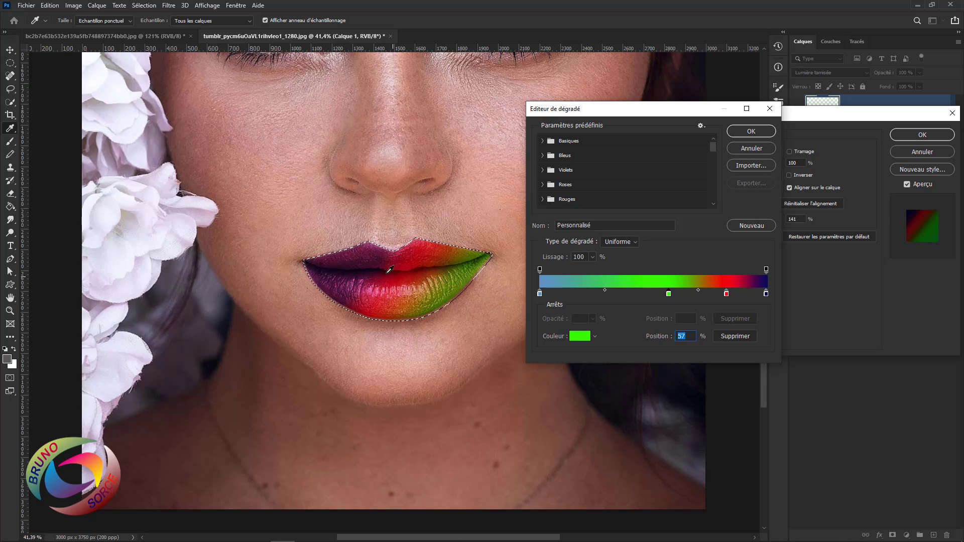
# Move the green-red and red-navy blend midpoints toward red, then apply the gradient
pyautogui.click(670, 296)
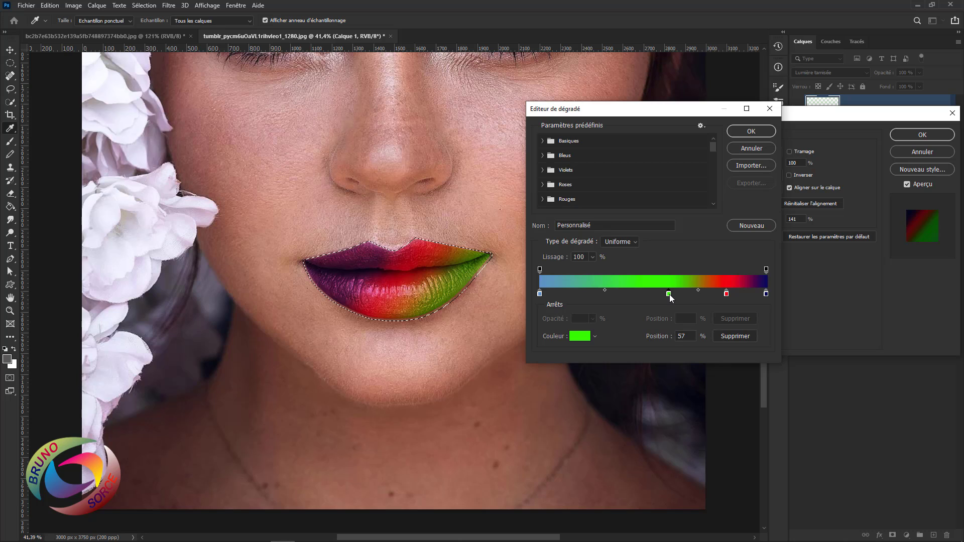
pyautogui.click(604, 290)
pyautogui.moveTo(638, 290); pyautogui.dragTo(647, 290)
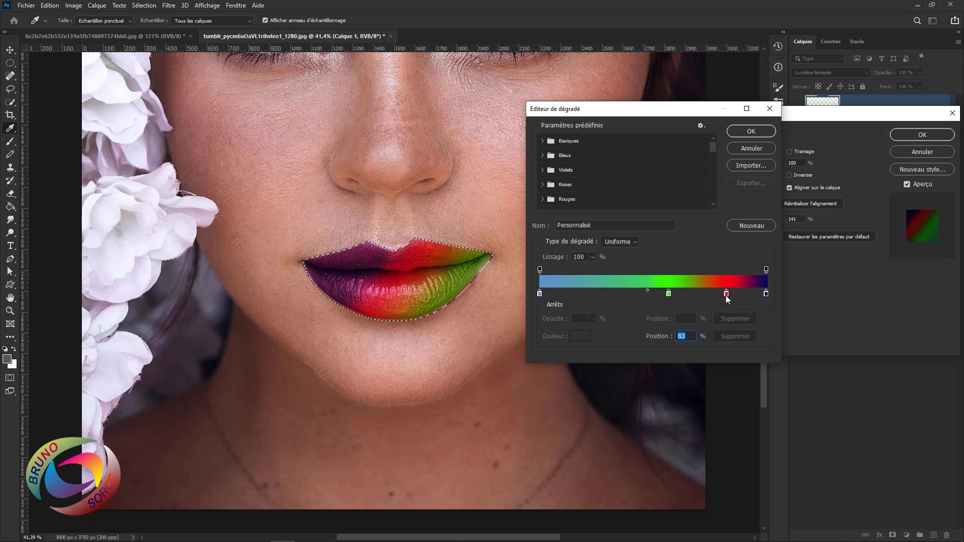
pyautogui.click(726, 295)
pyautogui.moveTo(698, 291); pyautogui.dragTo(714, 291)
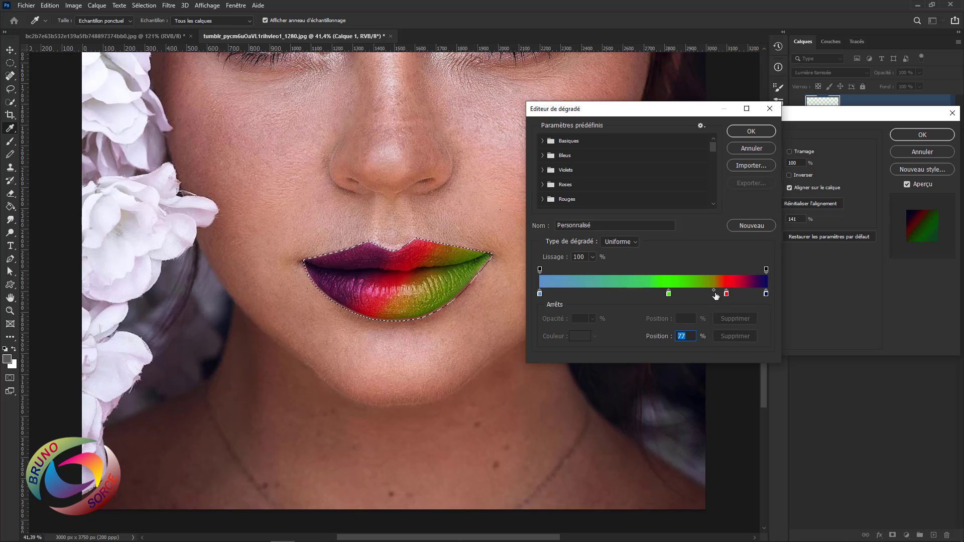
pyautogui.click(765, 293)
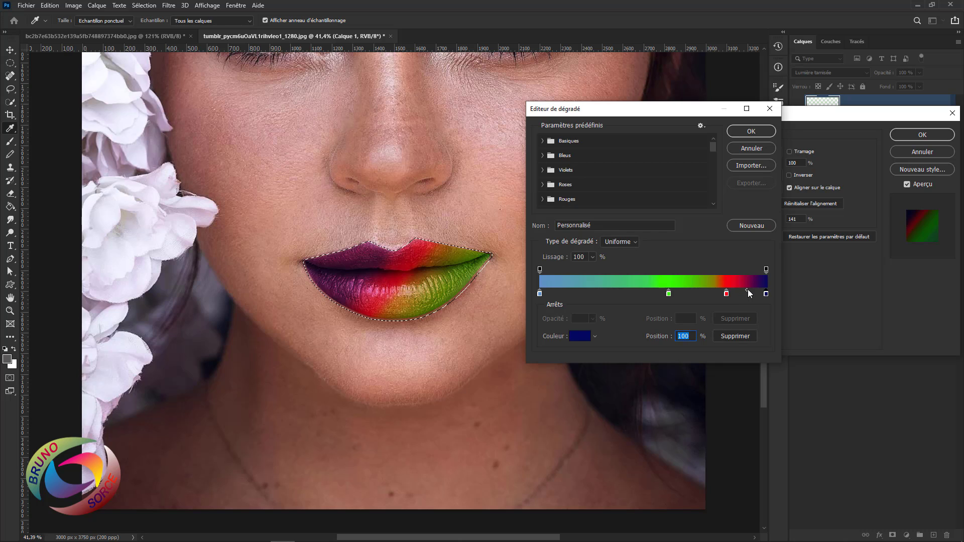
pyautogui.moveTo(747, 290); pyautogui.dragTo(752, 290)
pyautogui.click(753, 290)
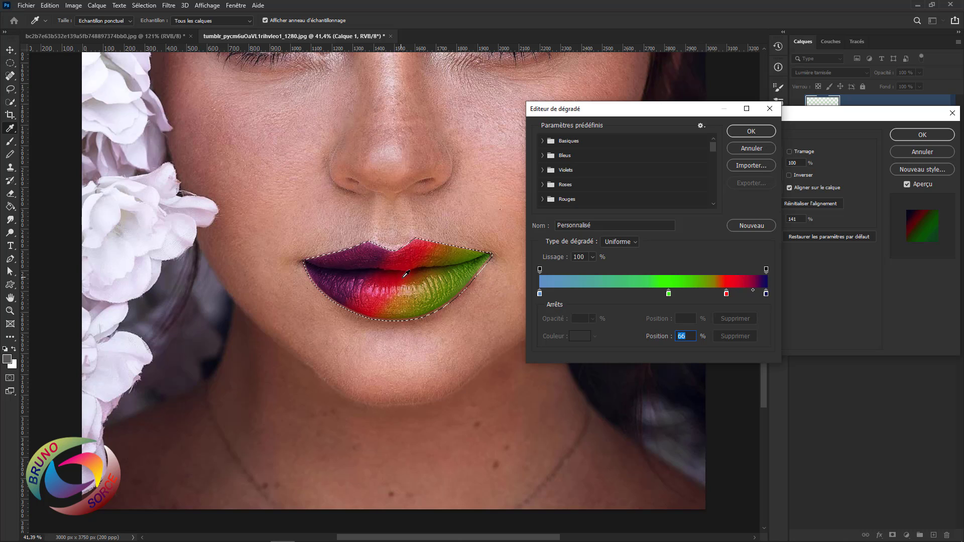
pyautogui.click(752, 132)
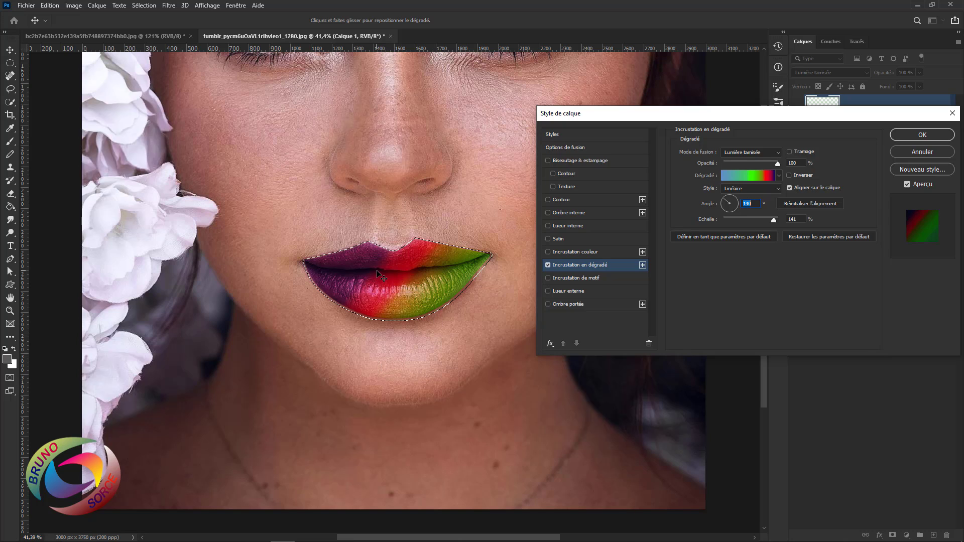
# Angle the gradient at 90° with a red upper lip, lower its opacity to 90%, then disable it
pyautogui.moveTo(378, 272)
pyautogui.mouseDown()
pyautogui.moveTo(394, 275)
pyautogui.moveTo(385, 267)
pyautogui.mouseUp()
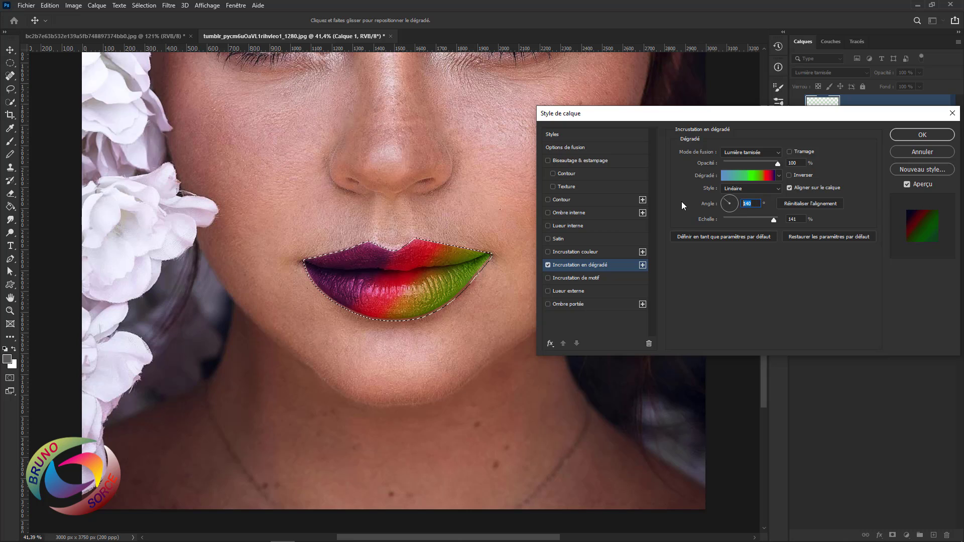
pyautogui.write('90')
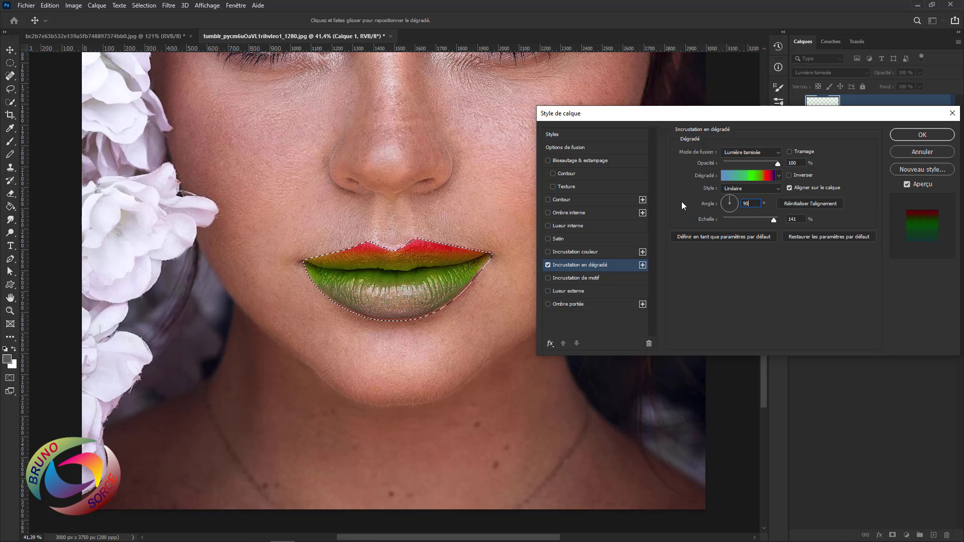
pyautogui.moveTo(403, 276); pyautogui.dragTo(400, 295)
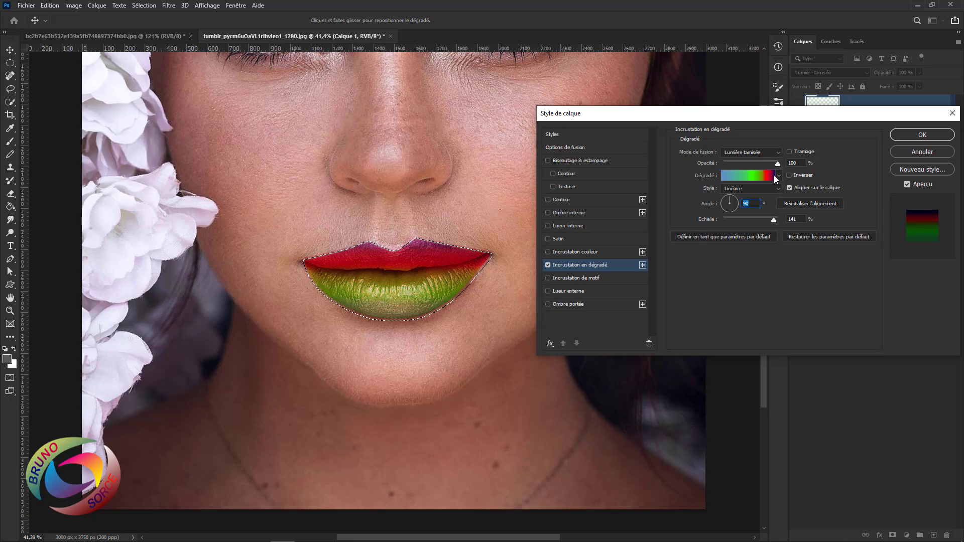
pyautogui.moveTo(772, 167)
pyautogui.mouseDown()
pyautogui.moveTo(751, 167)
pyautogui.moveTo(773, 167)
pyautogui.mouseUp()
pyautogui.click(548, 265)
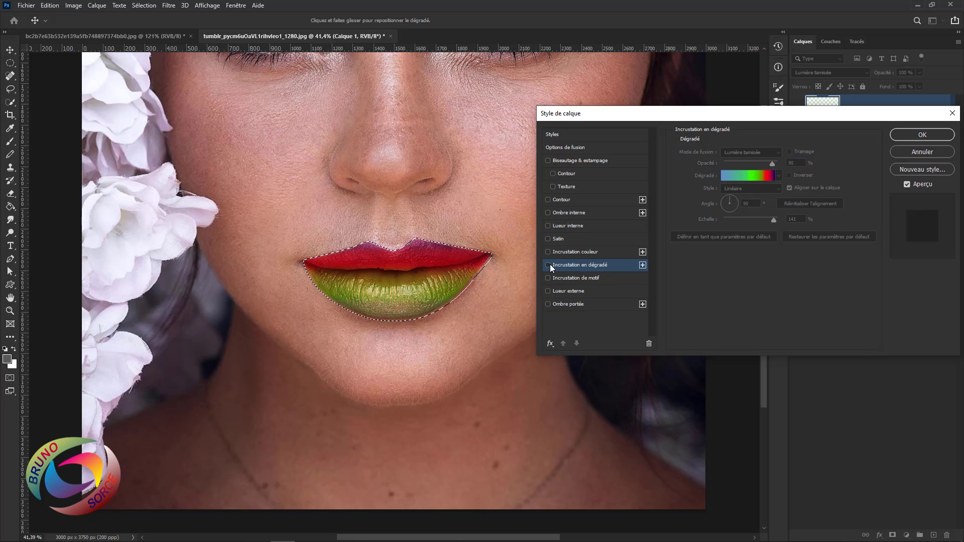
# Enable the leaf pattern overlay and, after trying Couleur and Incrustation, blend it in Lumière tamisée
pyautogui.click(584, 278)
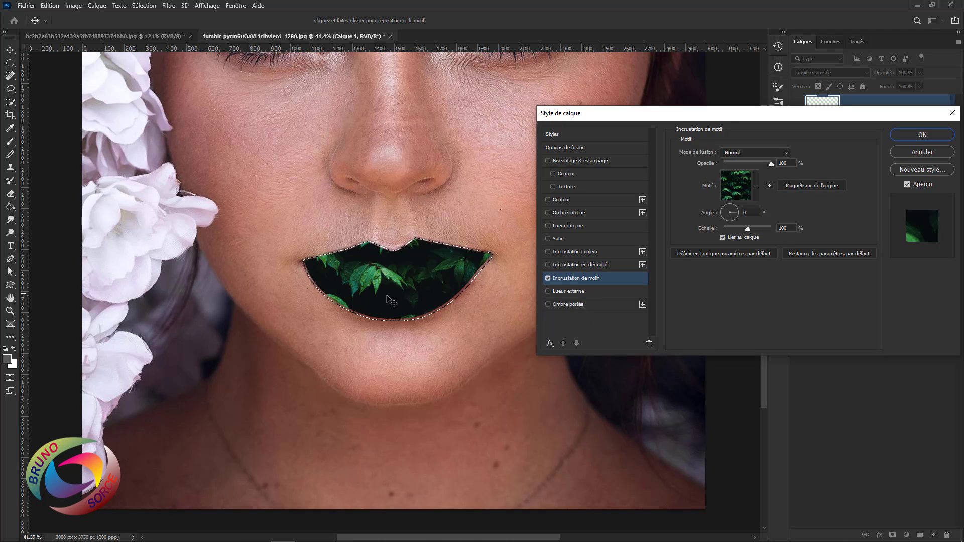
pyautogui.click(756, 153)
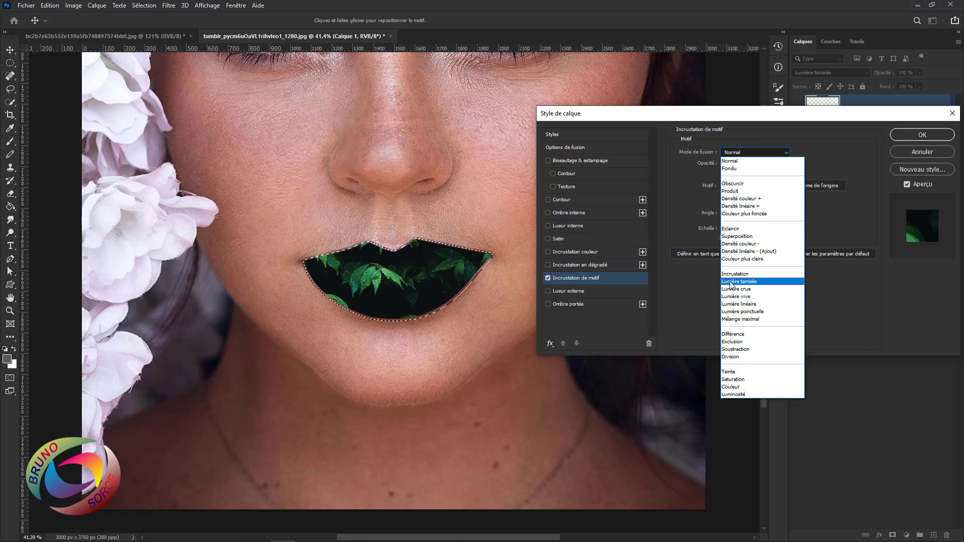
pyautogui.click(731, 282)
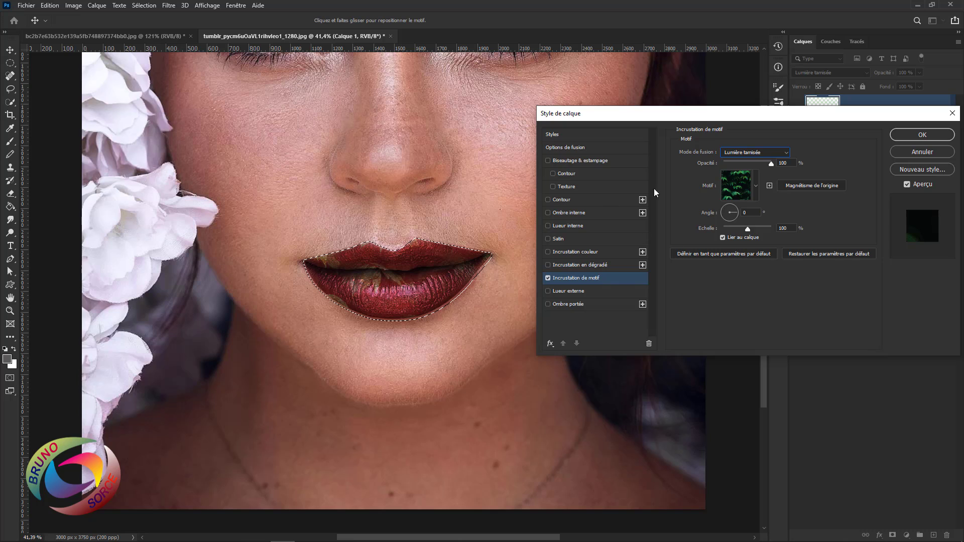
pyautogui.click(729, 154)
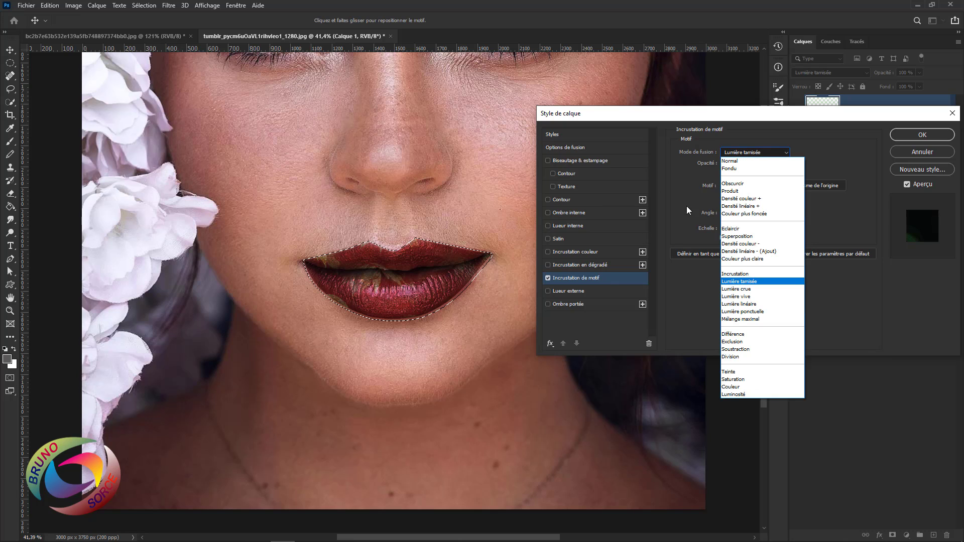
pyautogui.click(729, 387)
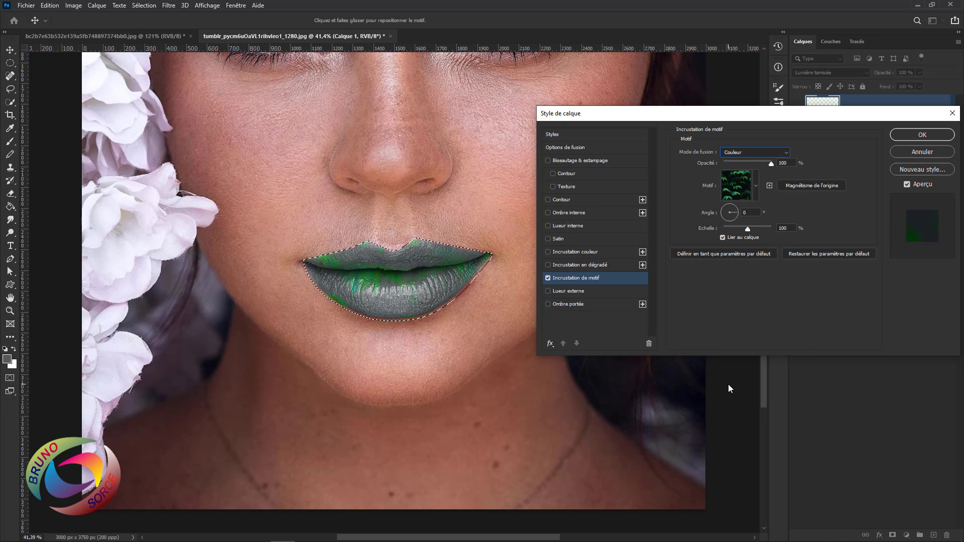
pyautogui.click(748, 153)
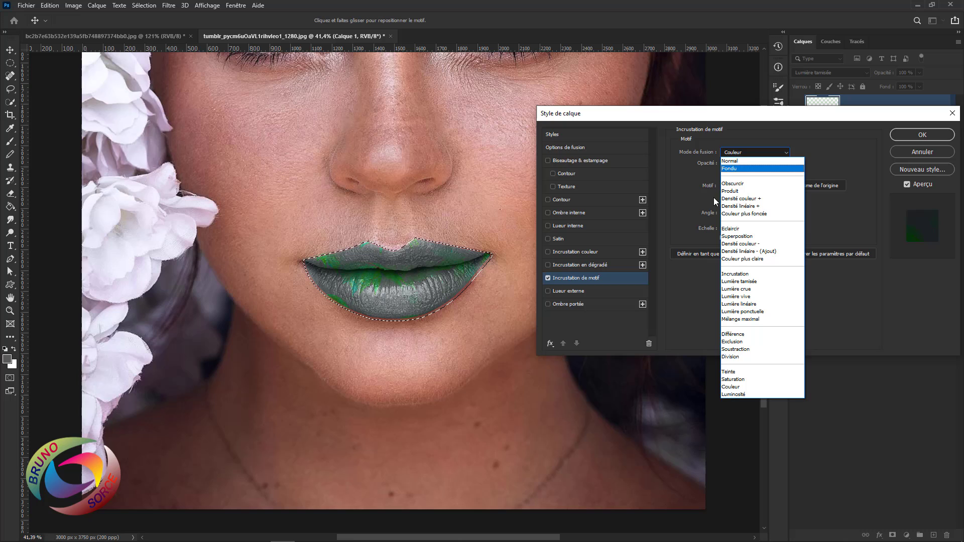
pyautogui.click(728, 276)
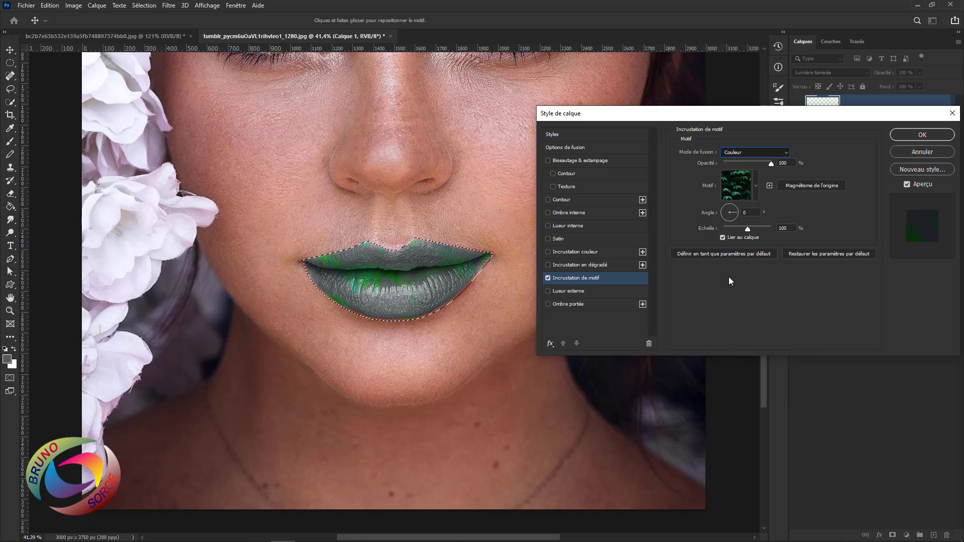
pyautogui.click(754, 154)
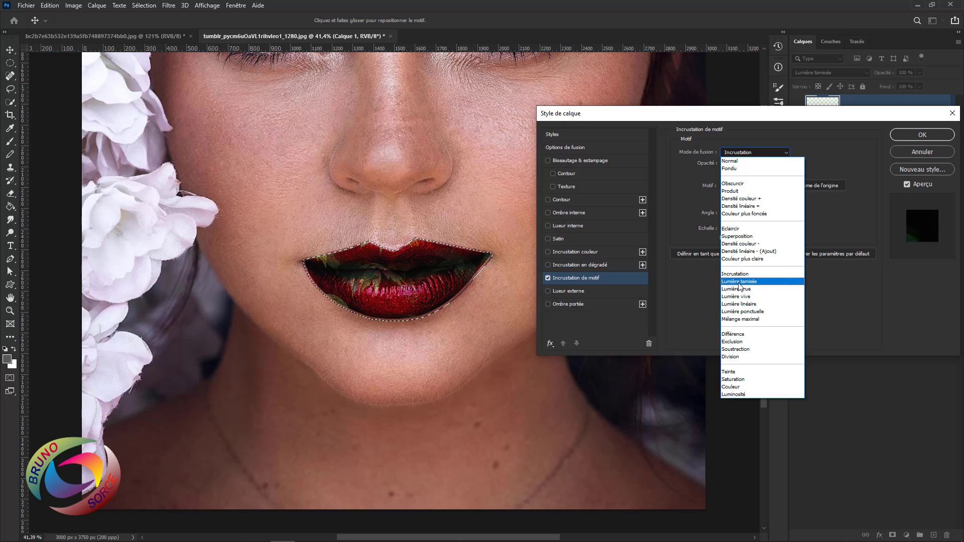
pyautogui.click(739, 287)
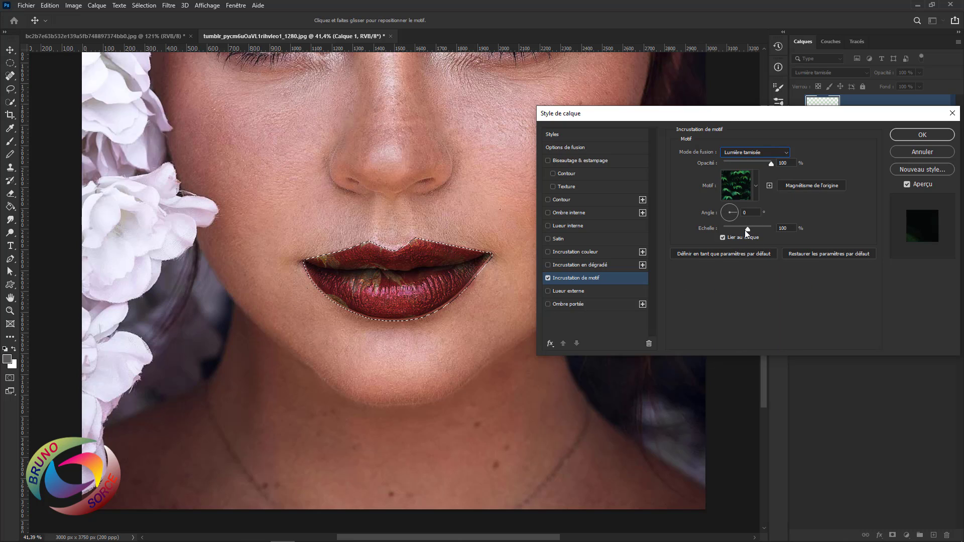
# Use the WM Wildlife Pack leopard pattern on the lips at 67% opacity and 87% scale
pyautogui.moveTo(748, 230)
pyautogui.mouseDown()
pyautogui.moveTo(762, 230)
pyautogui.moveTo(745, 236)
pyautogui.mouseUp()
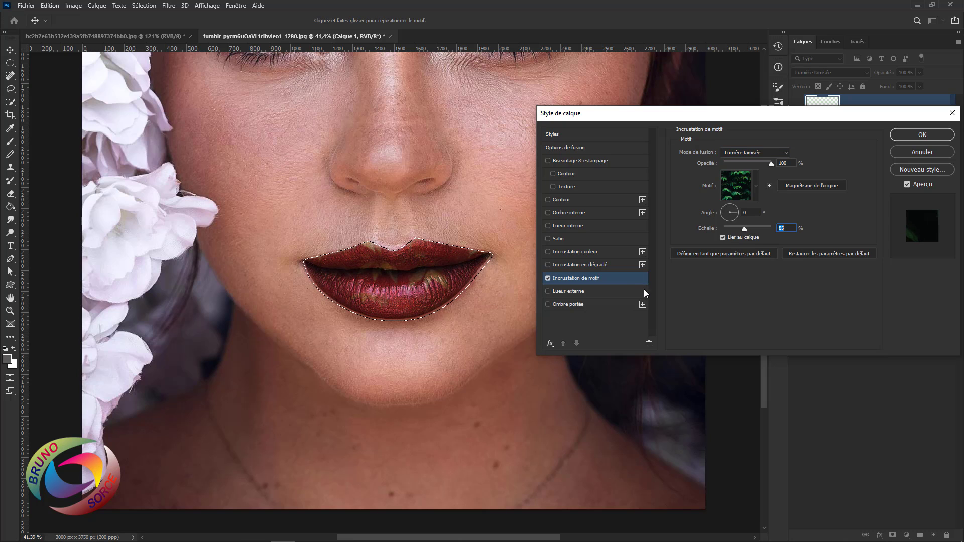
pyautogui.click(756, 187)
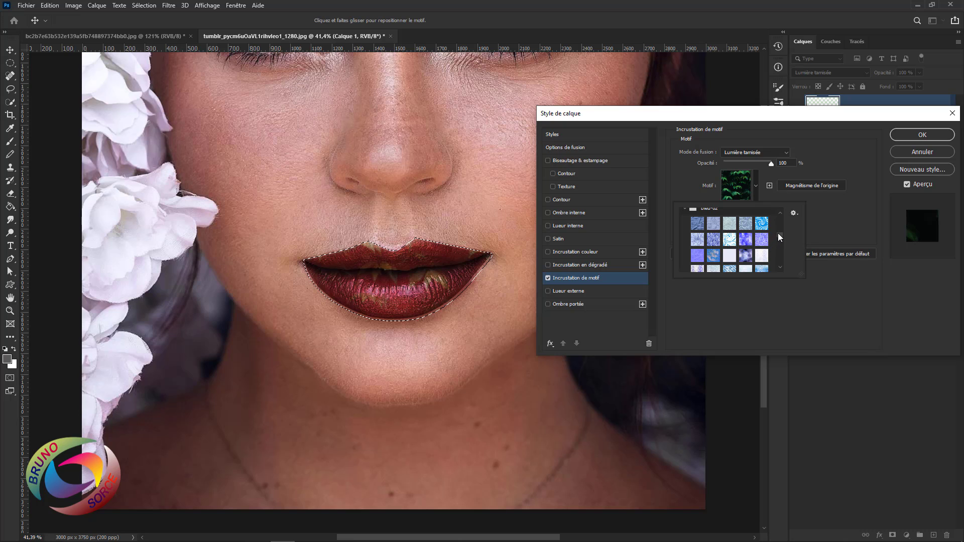
pyautogui.moveTo(780, 238); pyautogui.dragTo(780, 261)
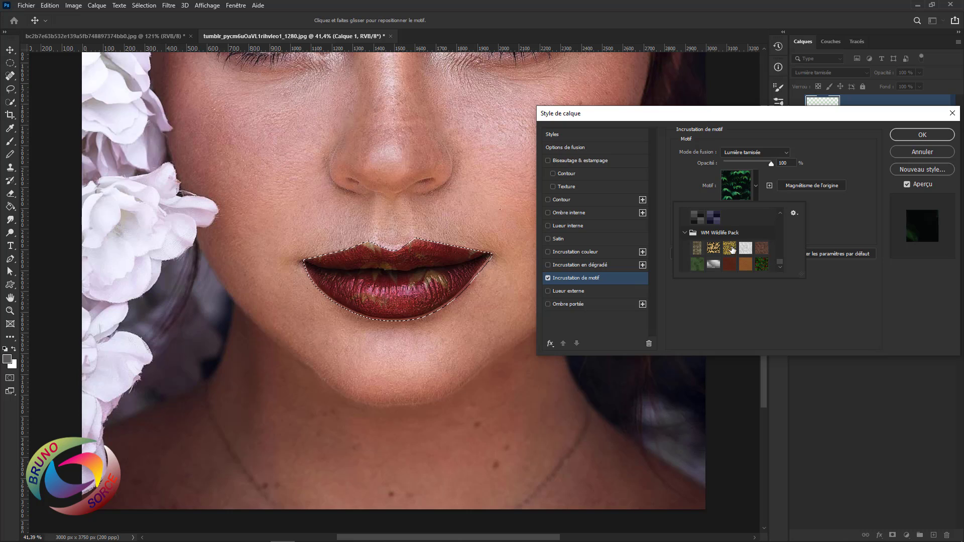
pyautogui.click(730, 249)
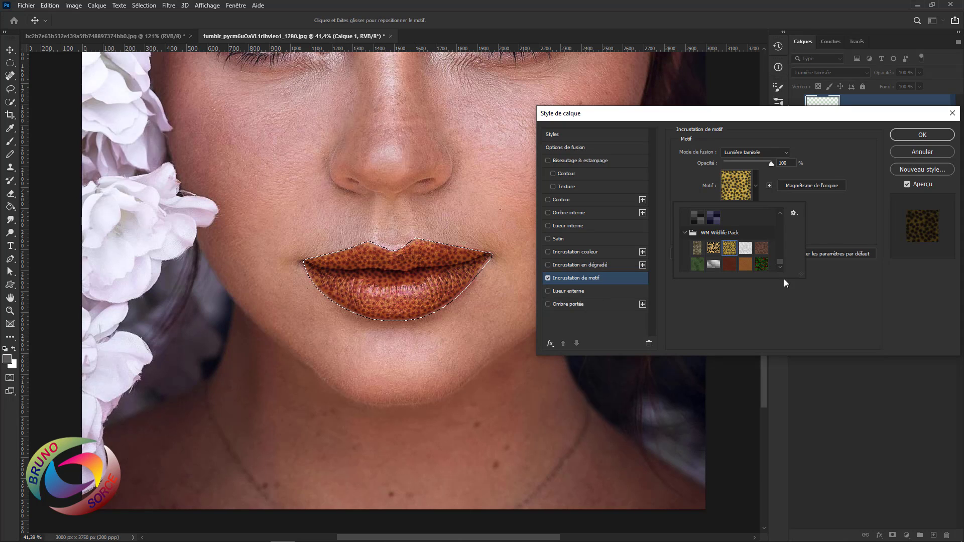
pyautogui.click(845, 218)
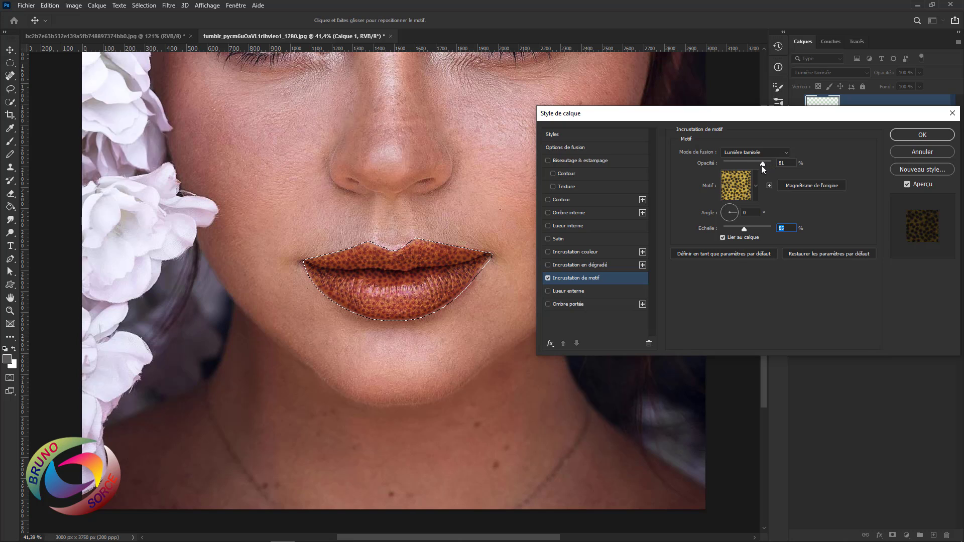
pyautogui.moveTo(755, 165); pyautogui.dragTo(755, 165)
pyautogui.moveTo(745, 229); pyautogui.dragTo(746, 231)
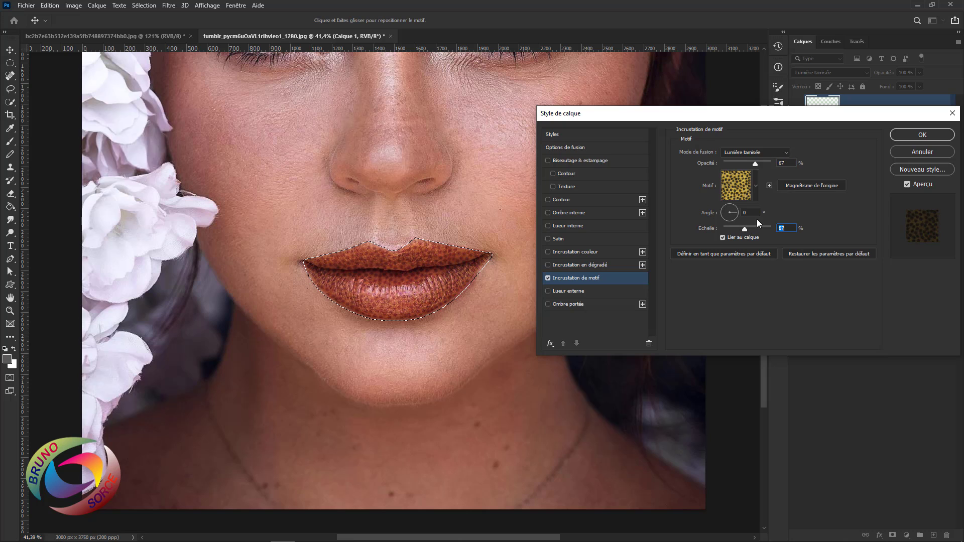
# Try stone, brown rock and red-dotted patterns, scaling the red dots up to 303%
pyautogui.click(757, 192)
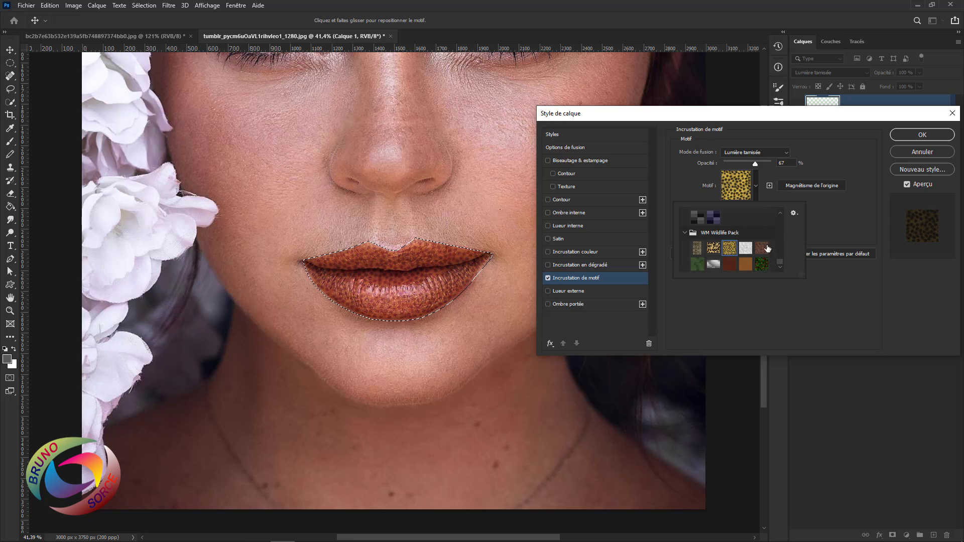
pyautogui.scroll(-3, 718, 239)
pyautogui.click(714, 217)
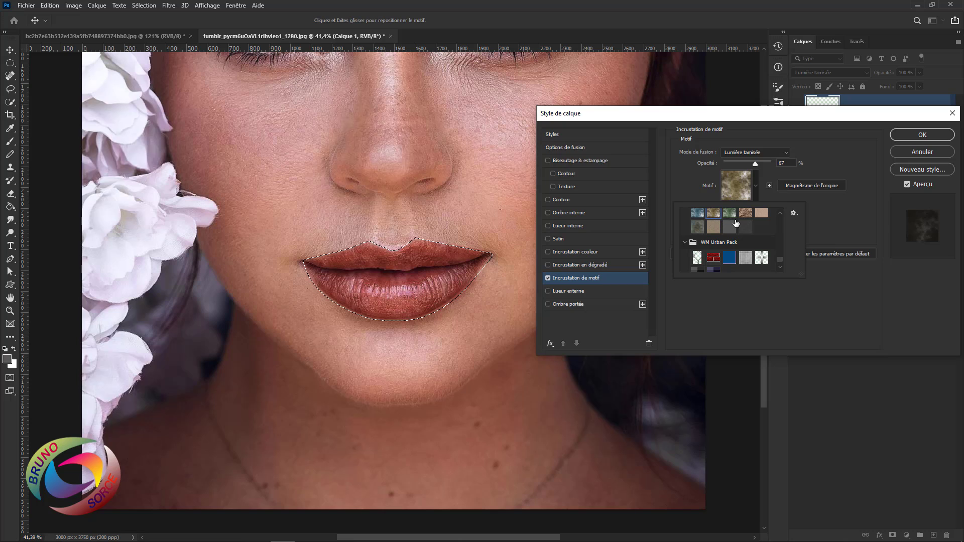
pyautogui.click(747, 214)
pyautogui.scroll(3, 738, 236)
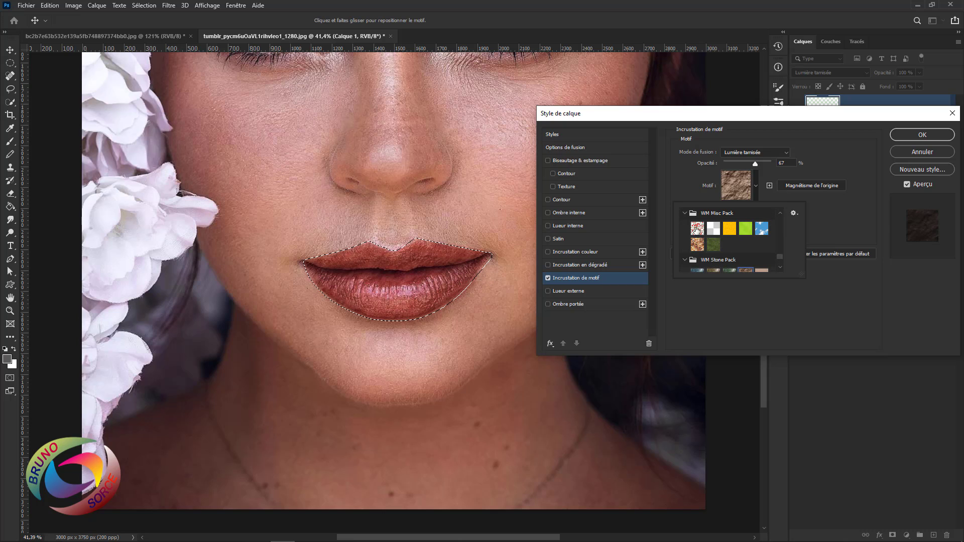
pyautogui.click(697, 228)
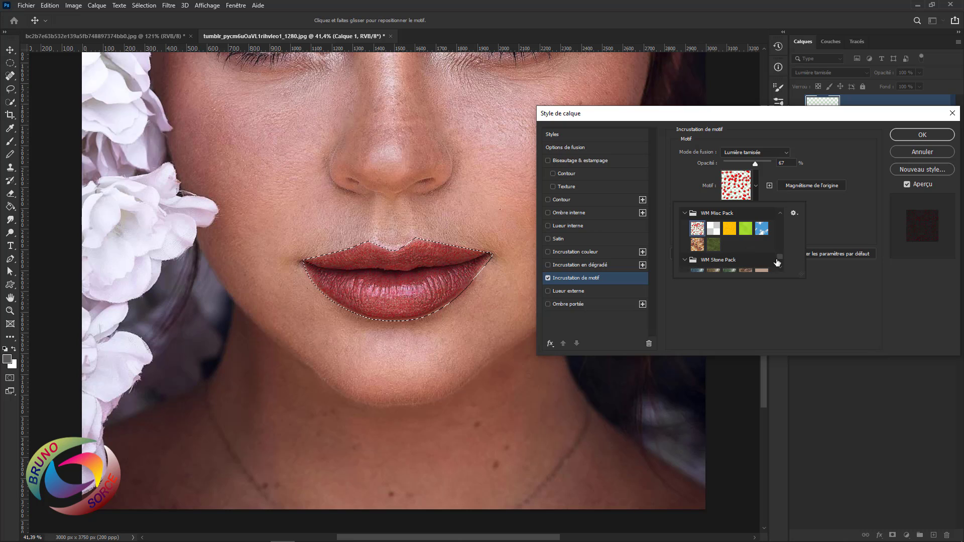
pyautogui.click(825, 222)
pyautogui.click(746, 229)
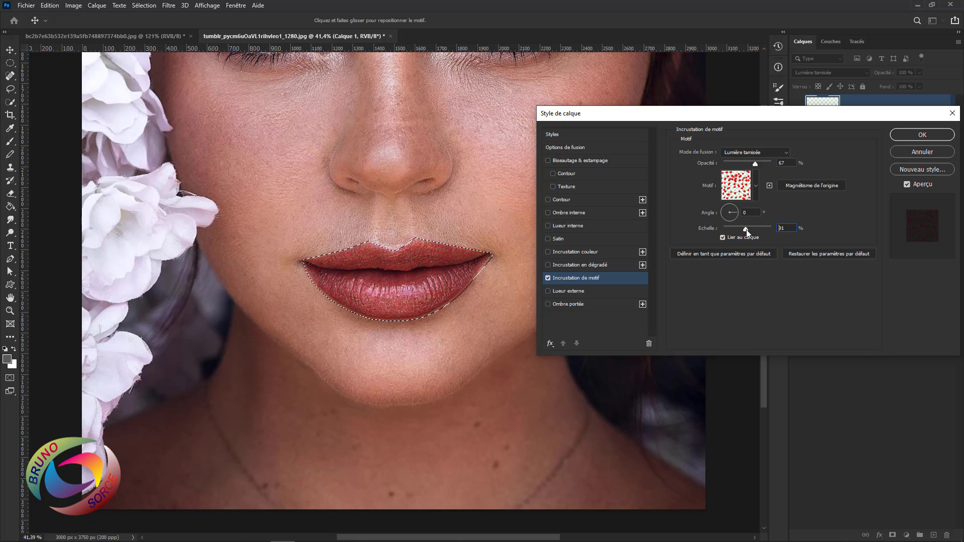
pyautogui.moveTo(747, 230); pyautogui.dragTo(753, 233)
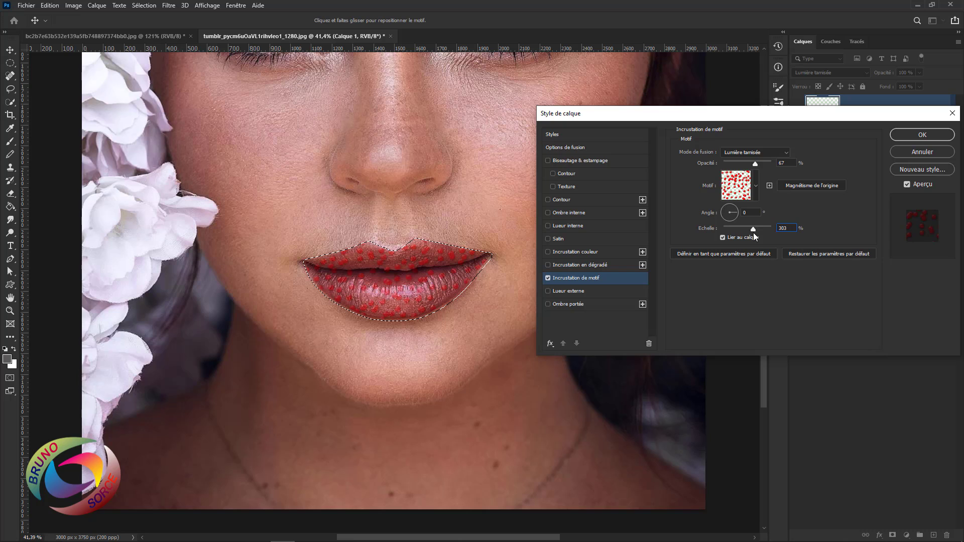
# Try the solid yellow, red textured and dark gold bokeh patterns on the lips
pyautogui.click(755, 188)
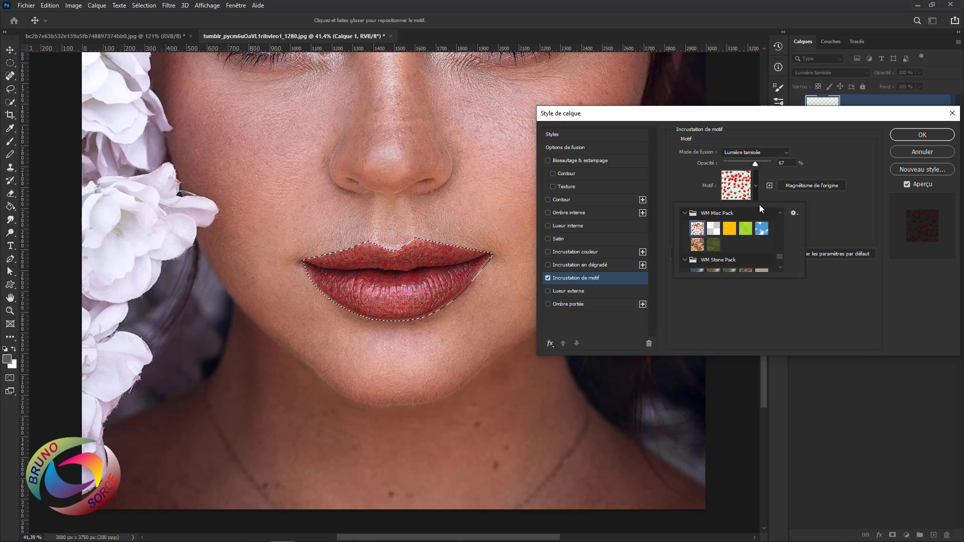
pyautogui.click(729, 229)
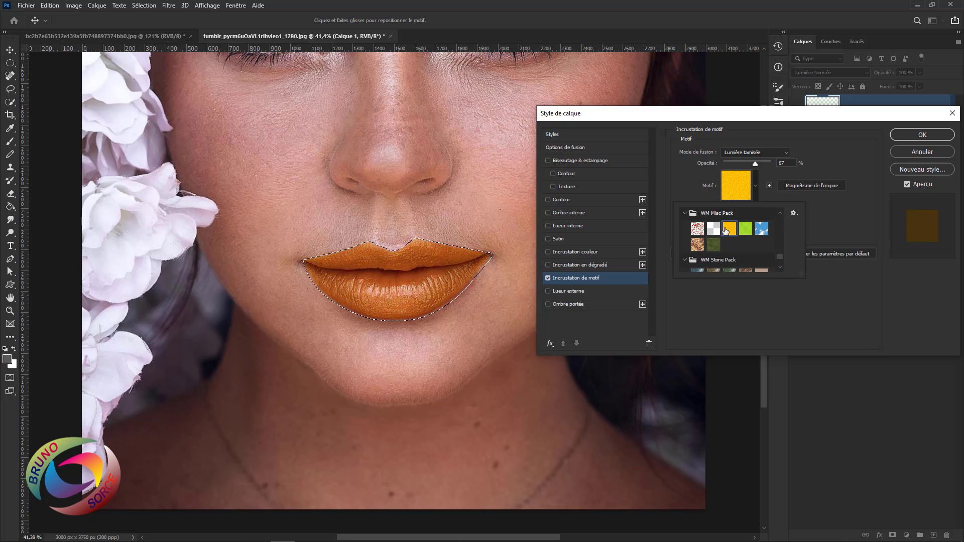
pyautogui.scroll(-5, 726, 231)
pyautogui.click(729, 239)
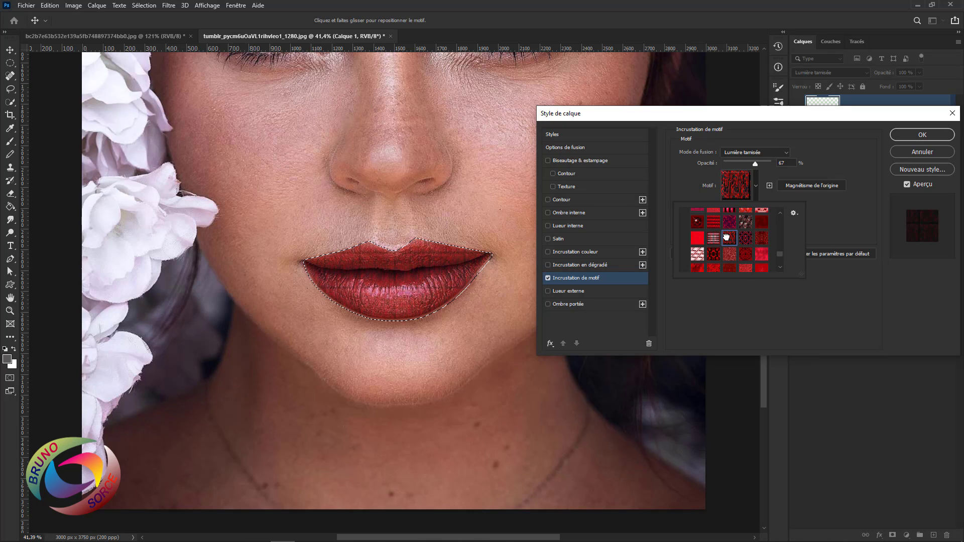
pyautogui.scroll(1, 744, 247)
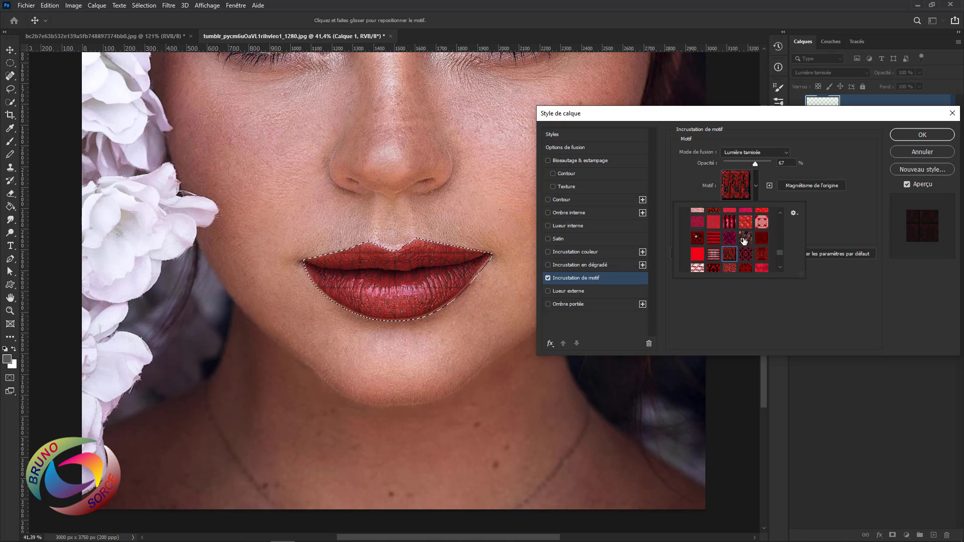
pyautogui.scroll(1, 742, 244)
pyautogui.scroll(2, 738, 244)
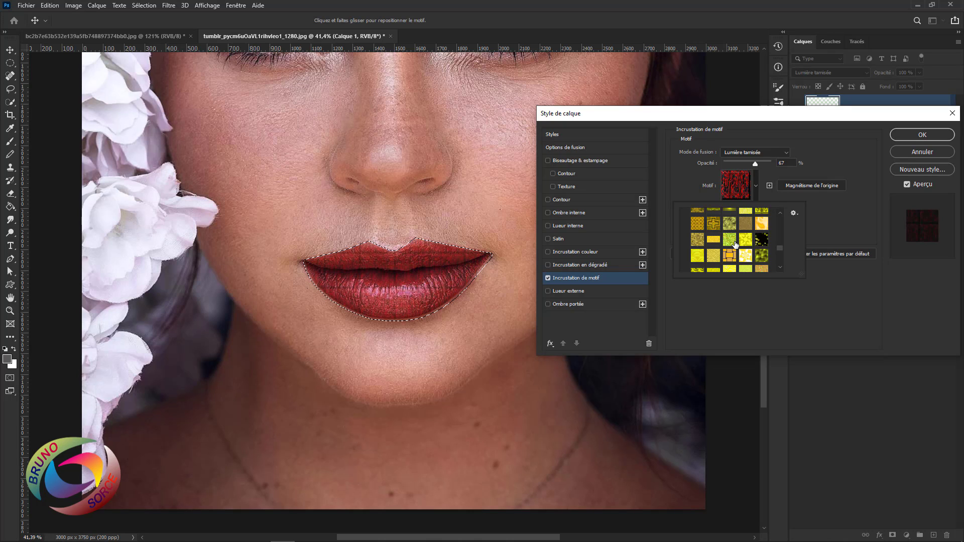
pyautogui.click(762, 242)
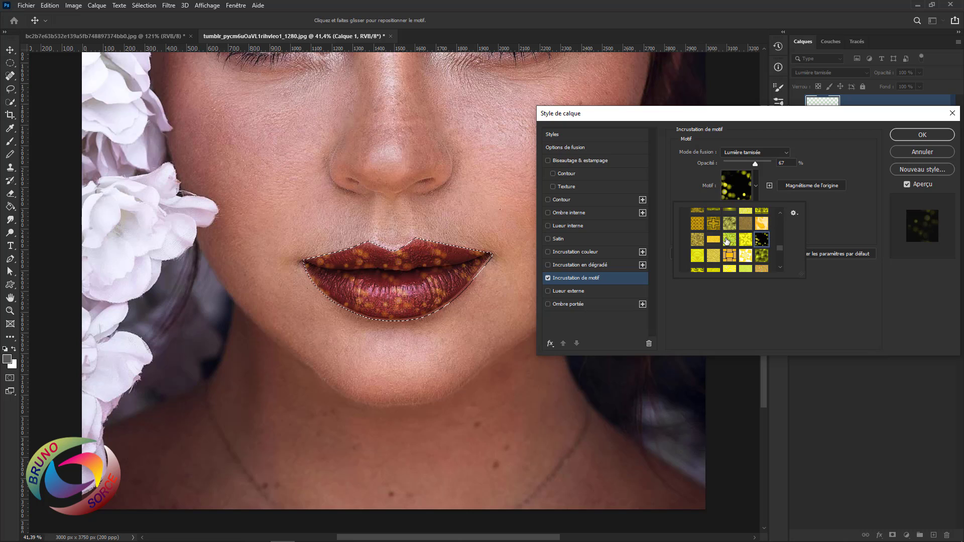
# Settle on the blue tribal pattern that turns the lips purple and accept the layer style
pyautogui.scroll(1, 727, 243)
pyautogui.scroll(1, 726, 243)
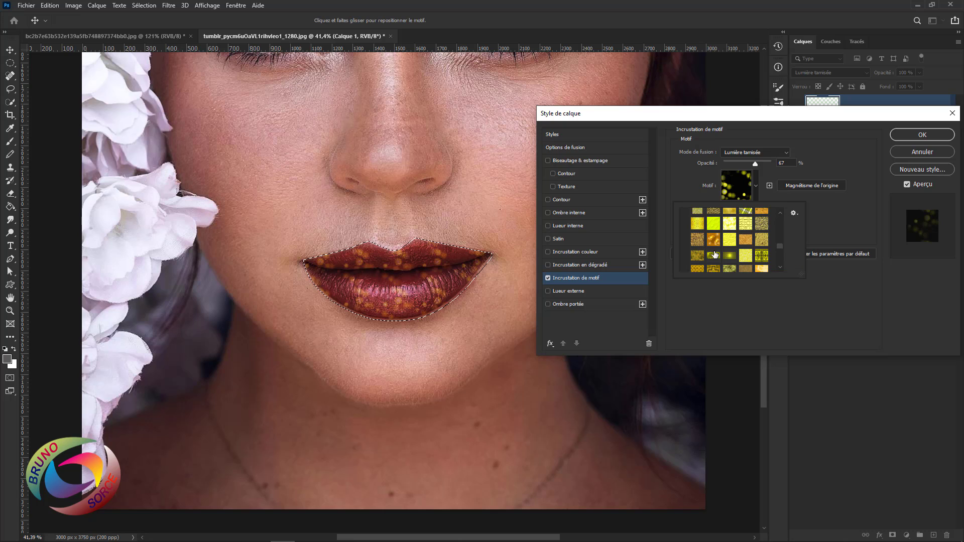
pyautogui.click(762, 223)
pyautogui.scroll(3, 739, 252)
pyautogui.scroll(2, 743, 246)
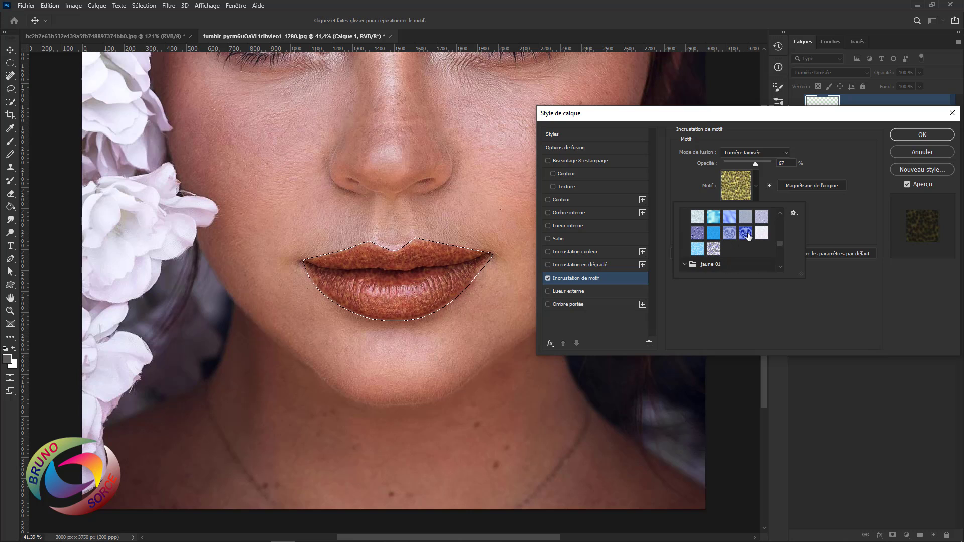
pyautogui.click(747, 233)
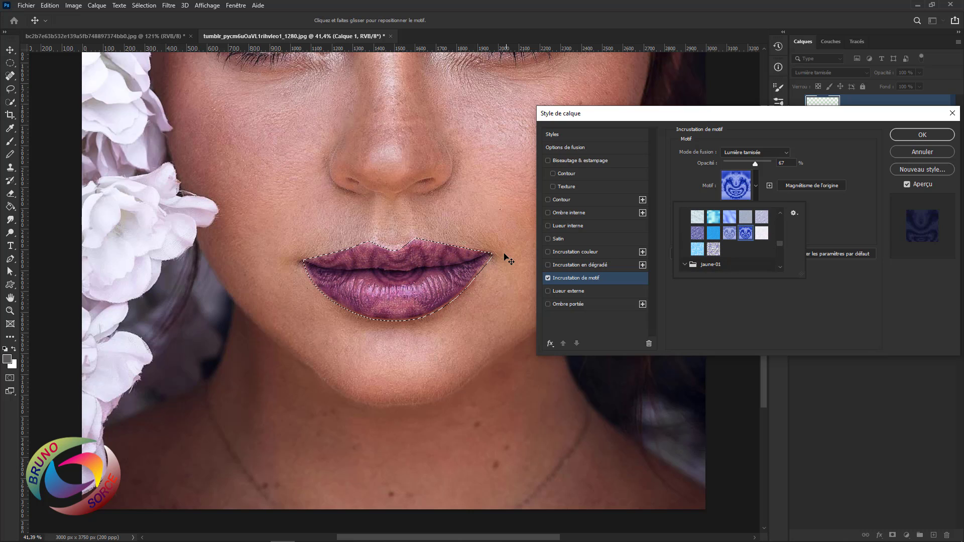
pyautogui.click(912, 135)
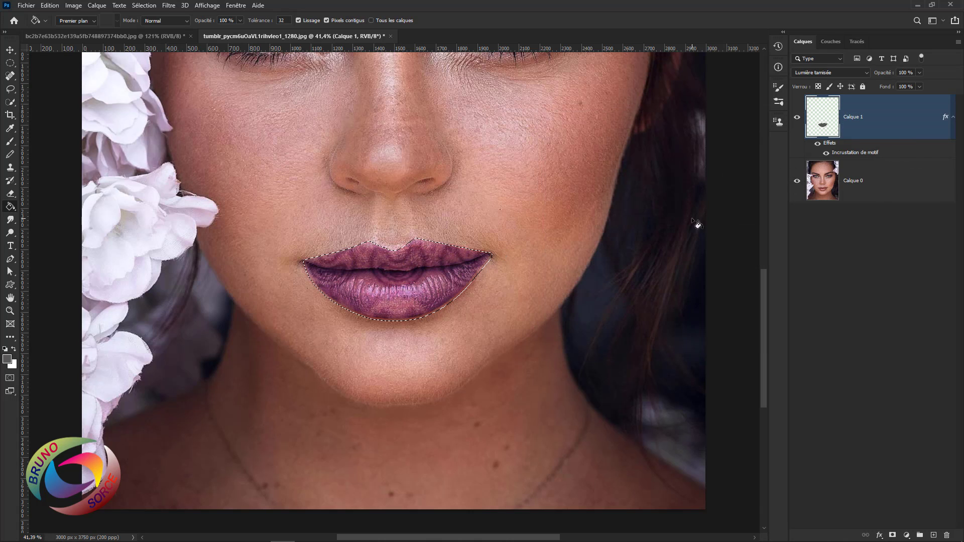
# Set Calque 1 opacity to 59%, deselect the lips, and hide the layer to compare
pyautogui.press('g')
pyautogui.scroll(-1, 490, 276)
pyautogui.scroll(-2, 491, 277)
pyautogui.scroll(-1, 483, 291)
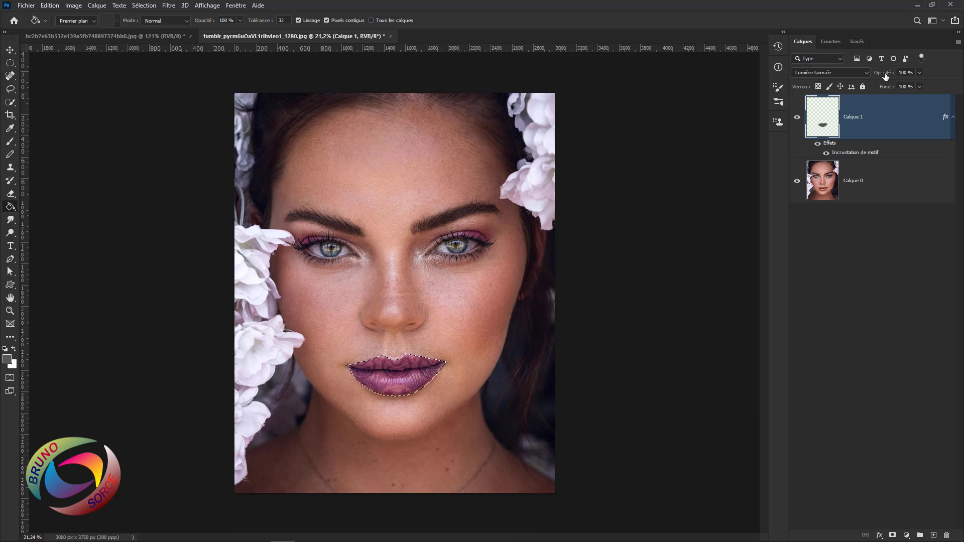
pyautogui.moveTo(885, 76); pyautogui.dragTo(883, 75)
pyautogui.moveTo(881, 75); pyautogui.dragTo(897, 83)
pyautogui.write('58')
pyautogui.press('Return')
pyautogui.write('59')
pyautogui.press('Return')
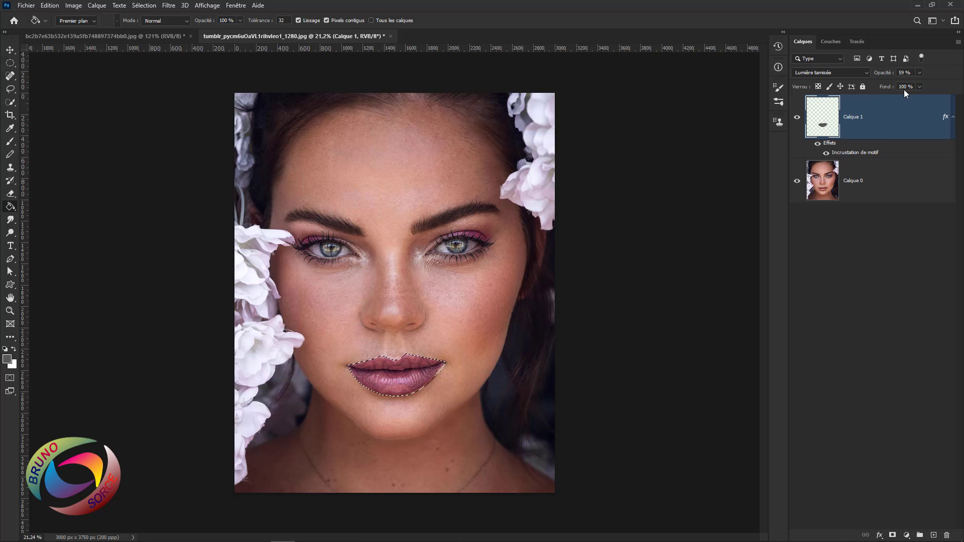
pyautogui.hotkey('ctrl', 'd')
pyautogui.click(797, 119)
pyautogui.click(797, 119)
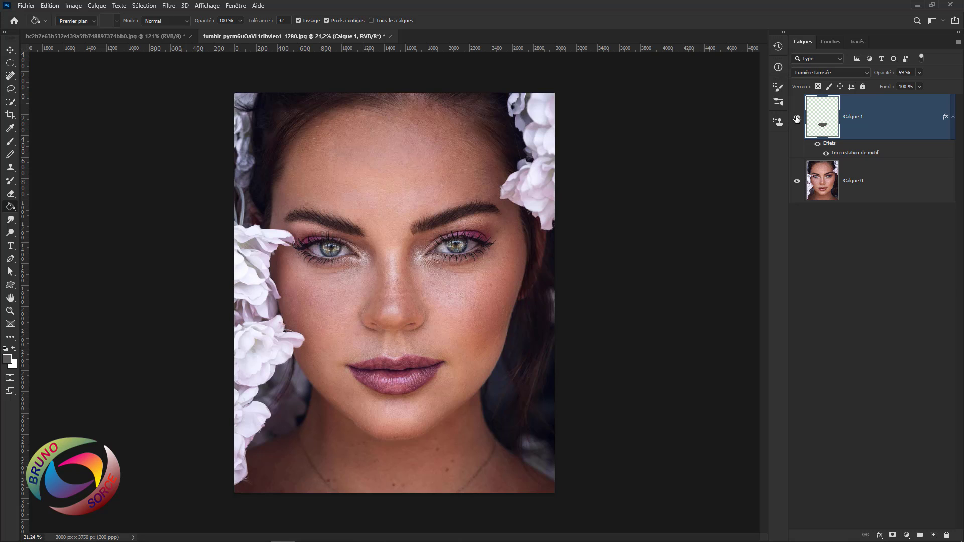